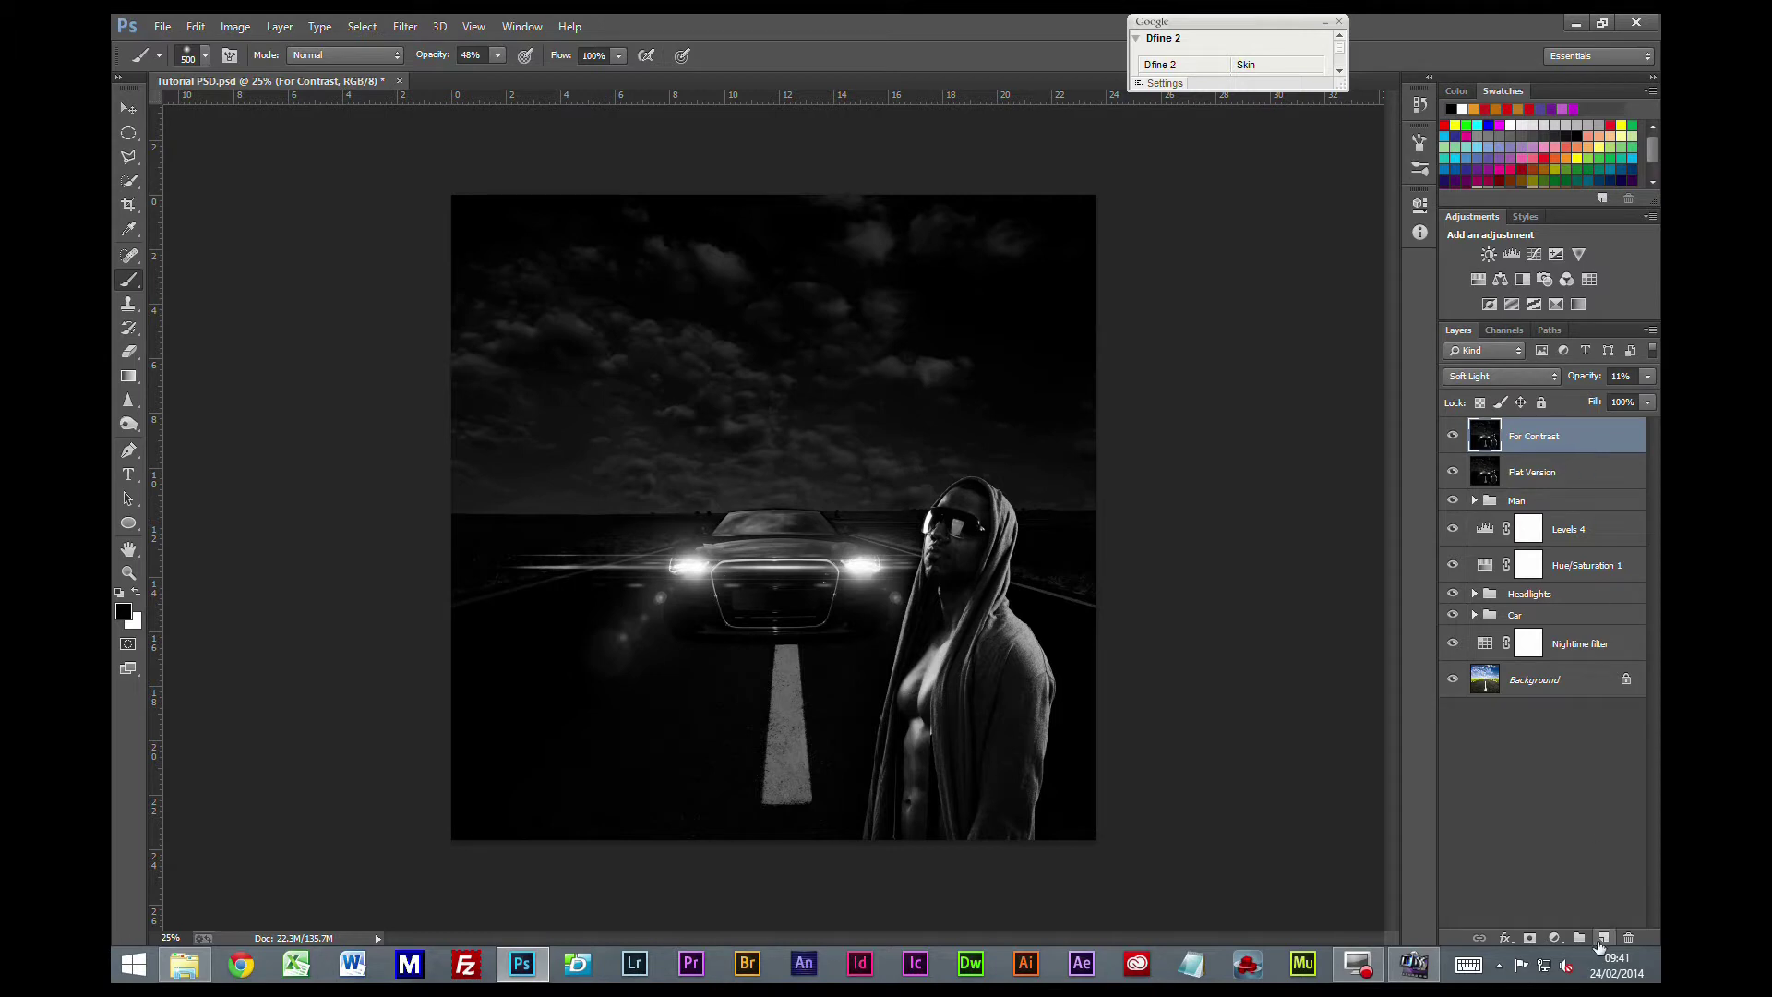
- Add a new layer, fill it with black, and convert it to a smart object
click(1603, 938)
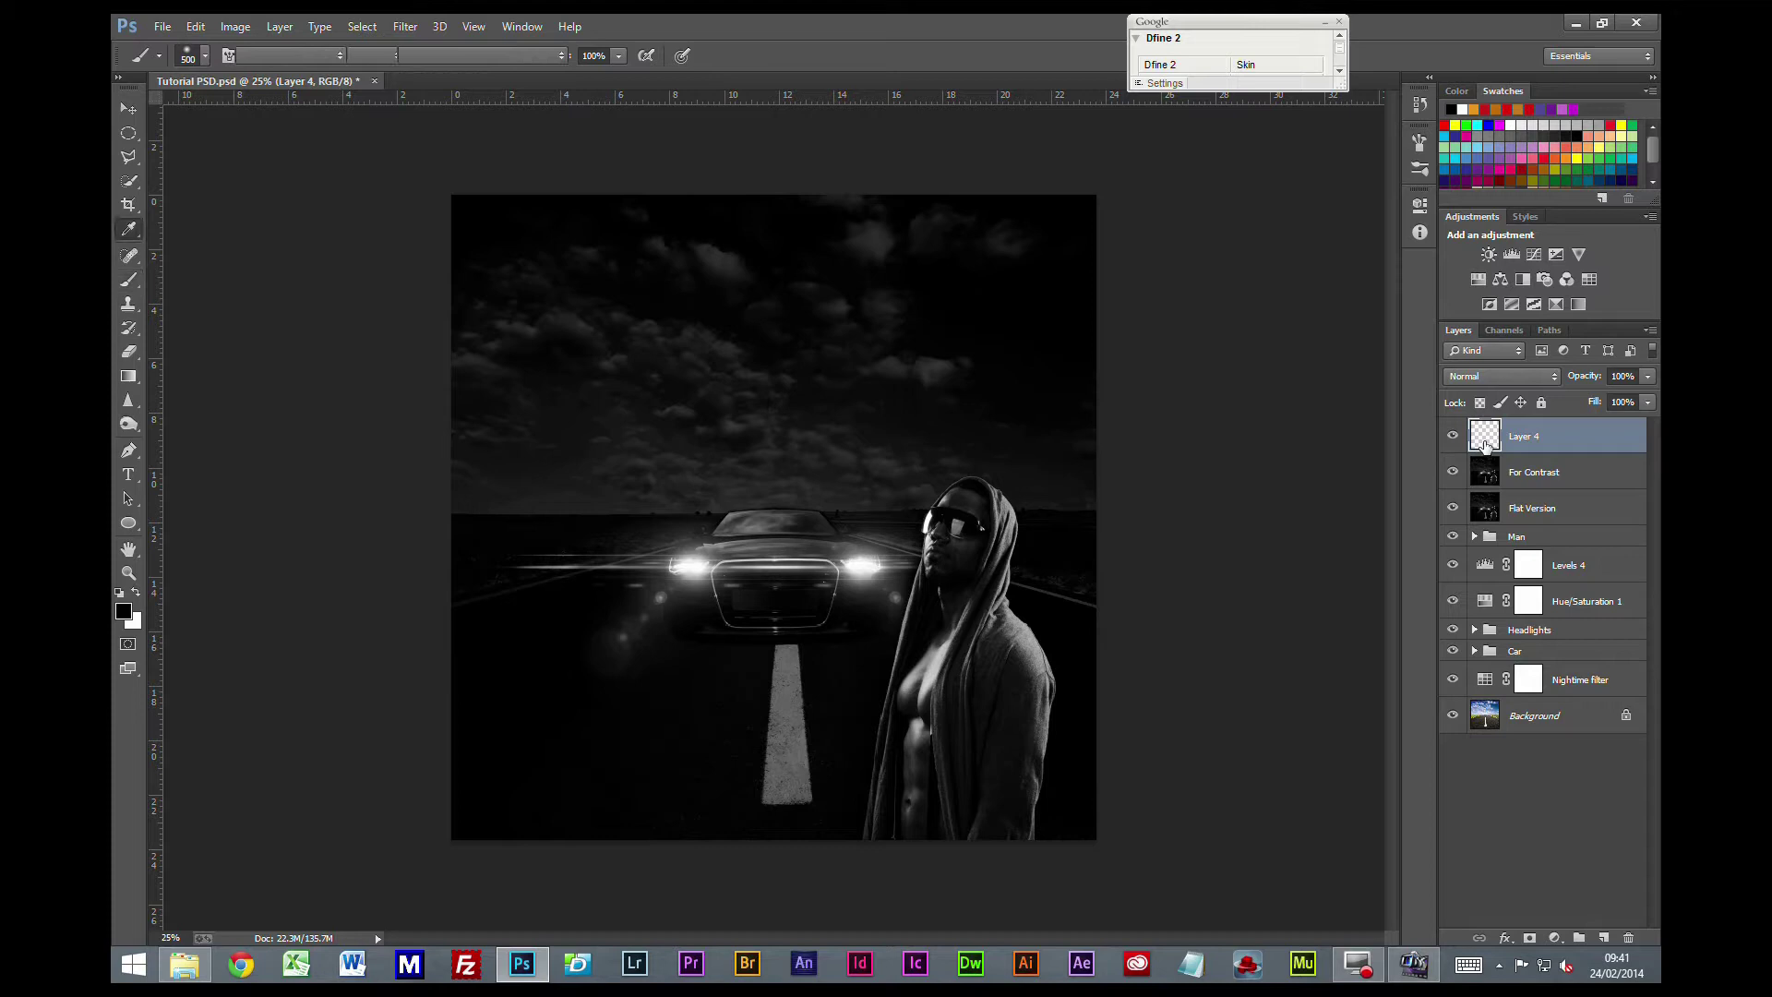
key(shift+BackSpace)
key(Return)
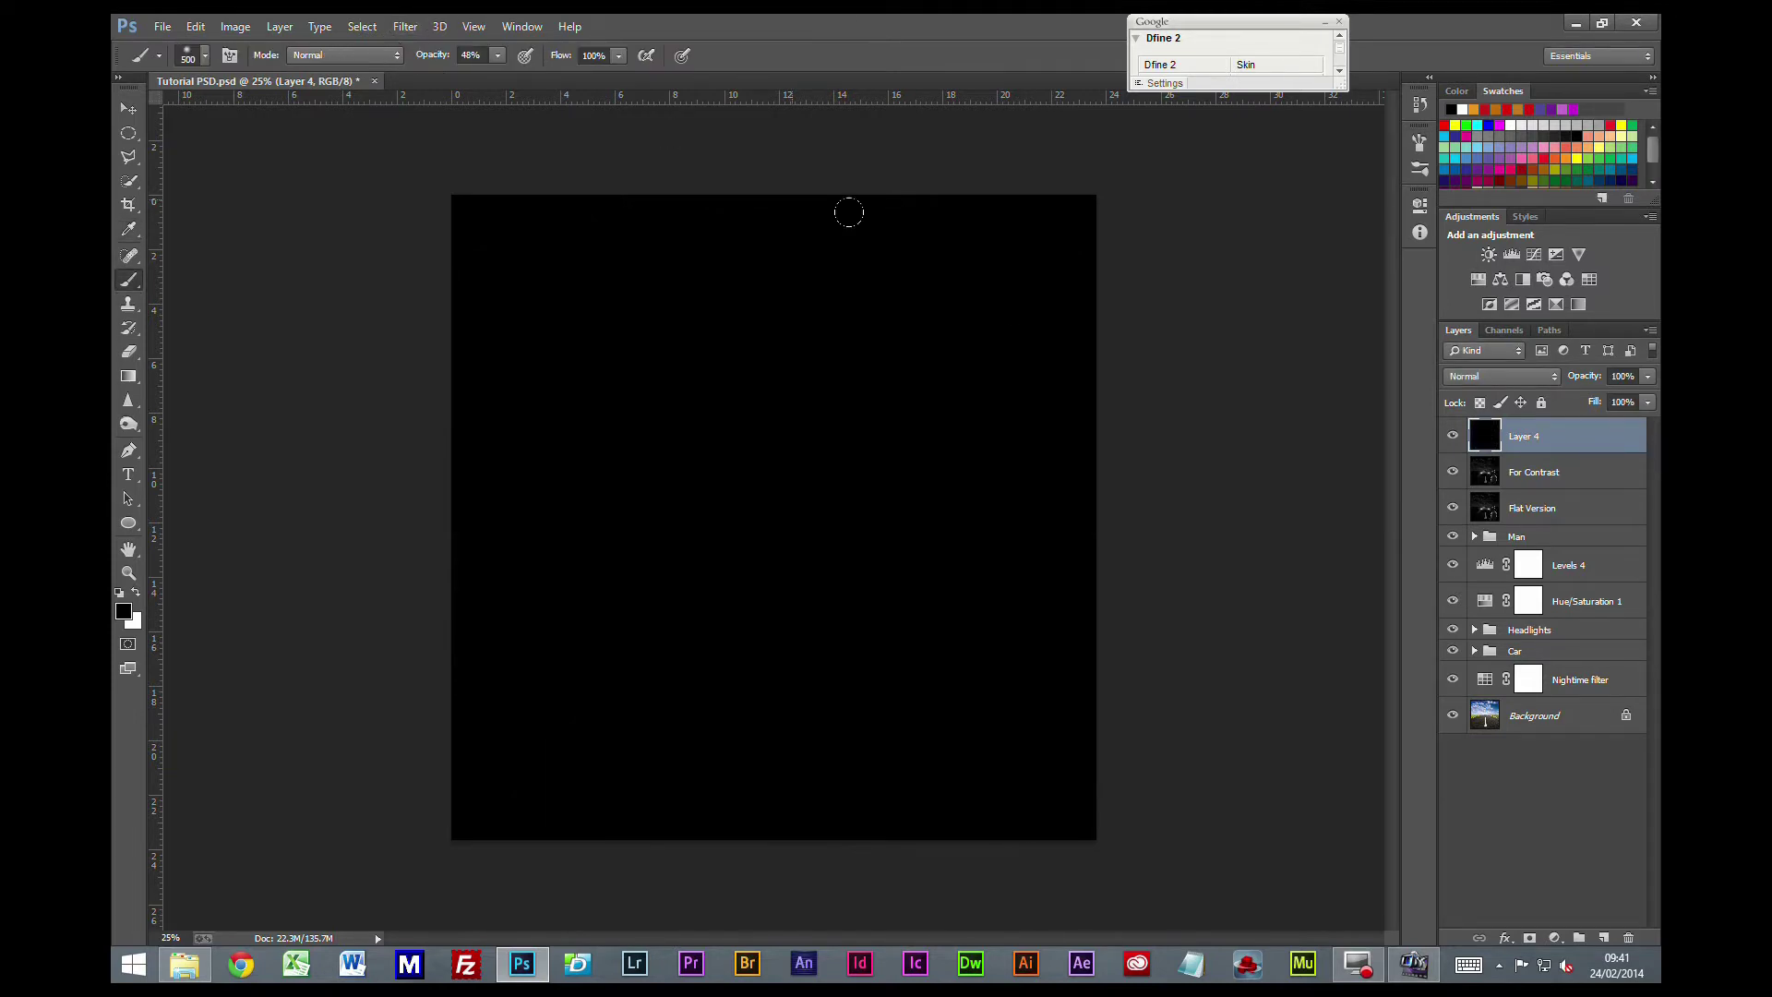
right_click(1553, 445)
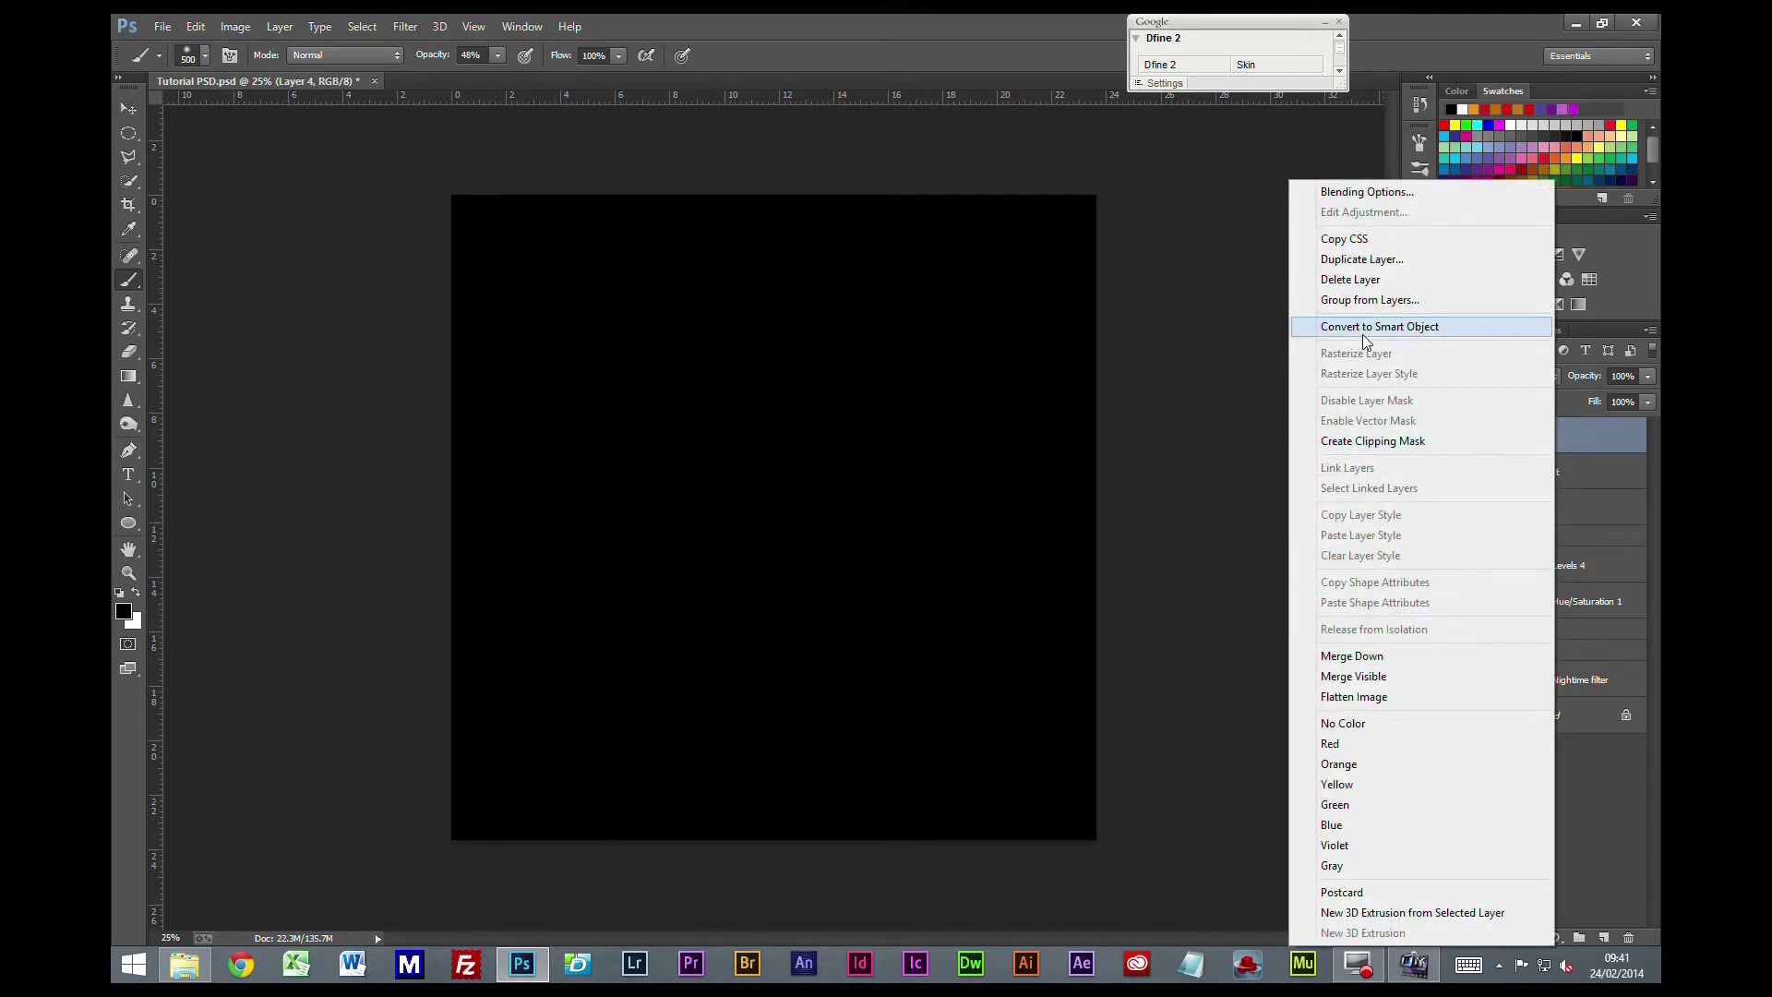
click(1361, 326)
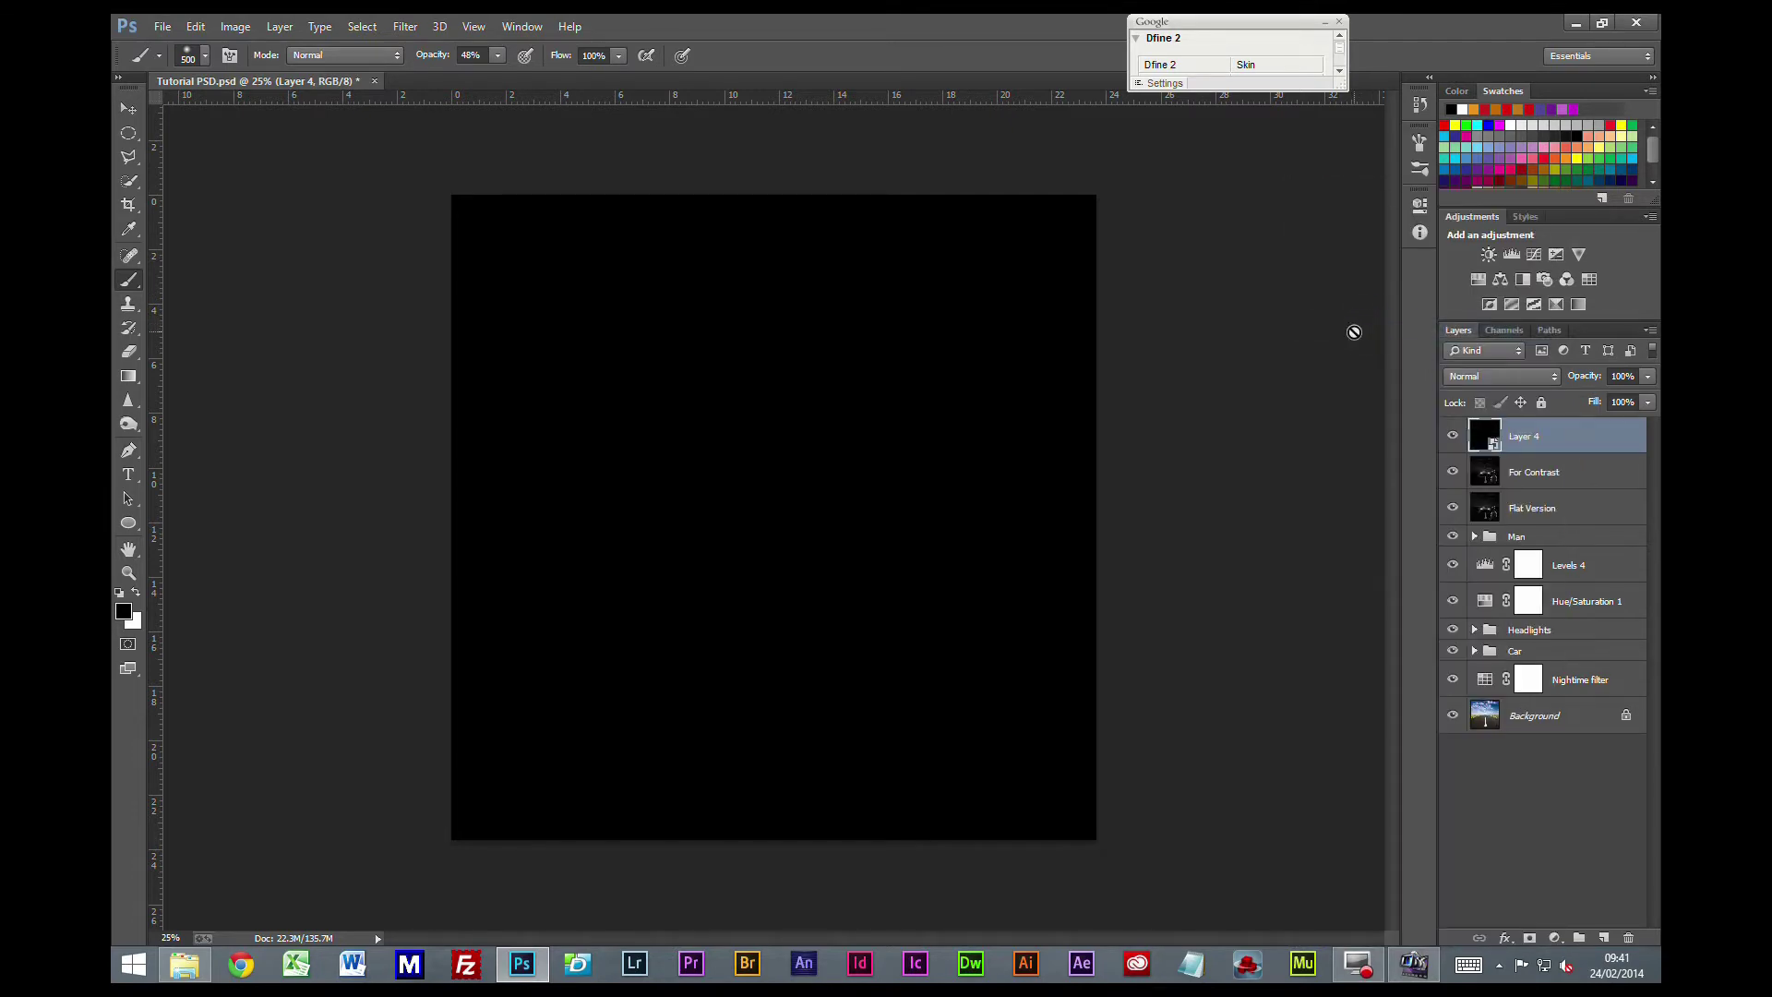
- Apply an Add Noise smart filter at 100% amount to the black layer
click(408, 28)
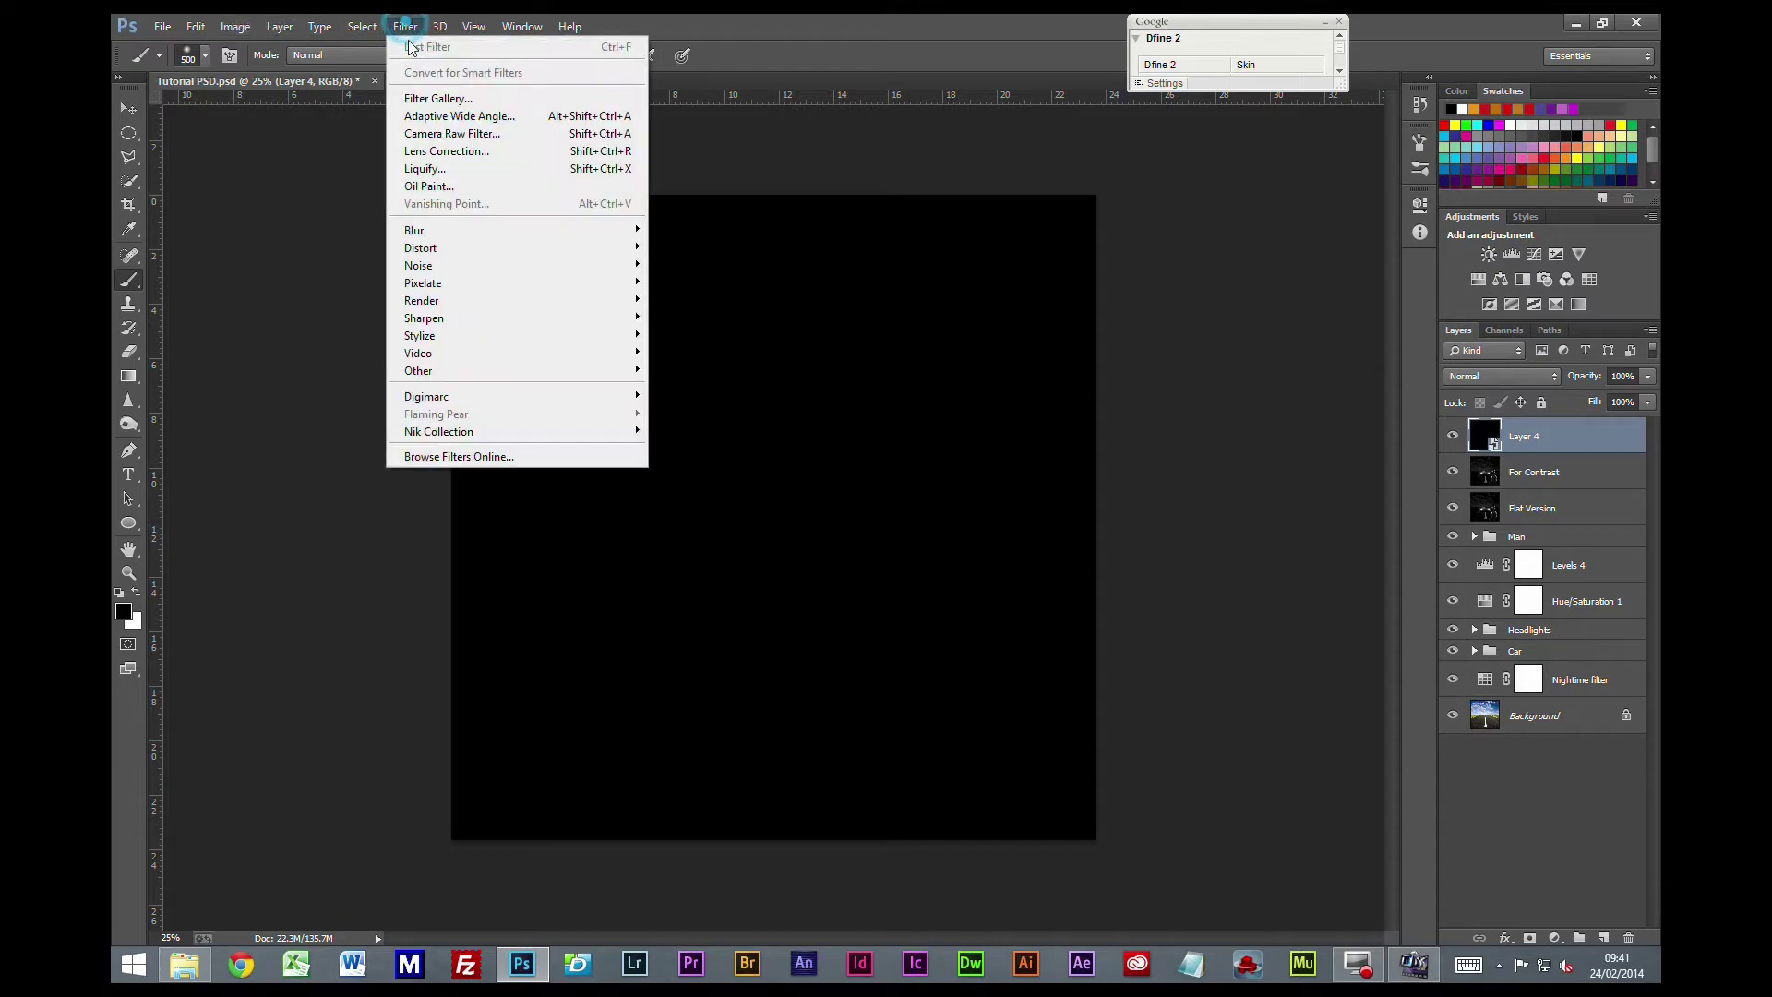
mouse_move(417, 266)
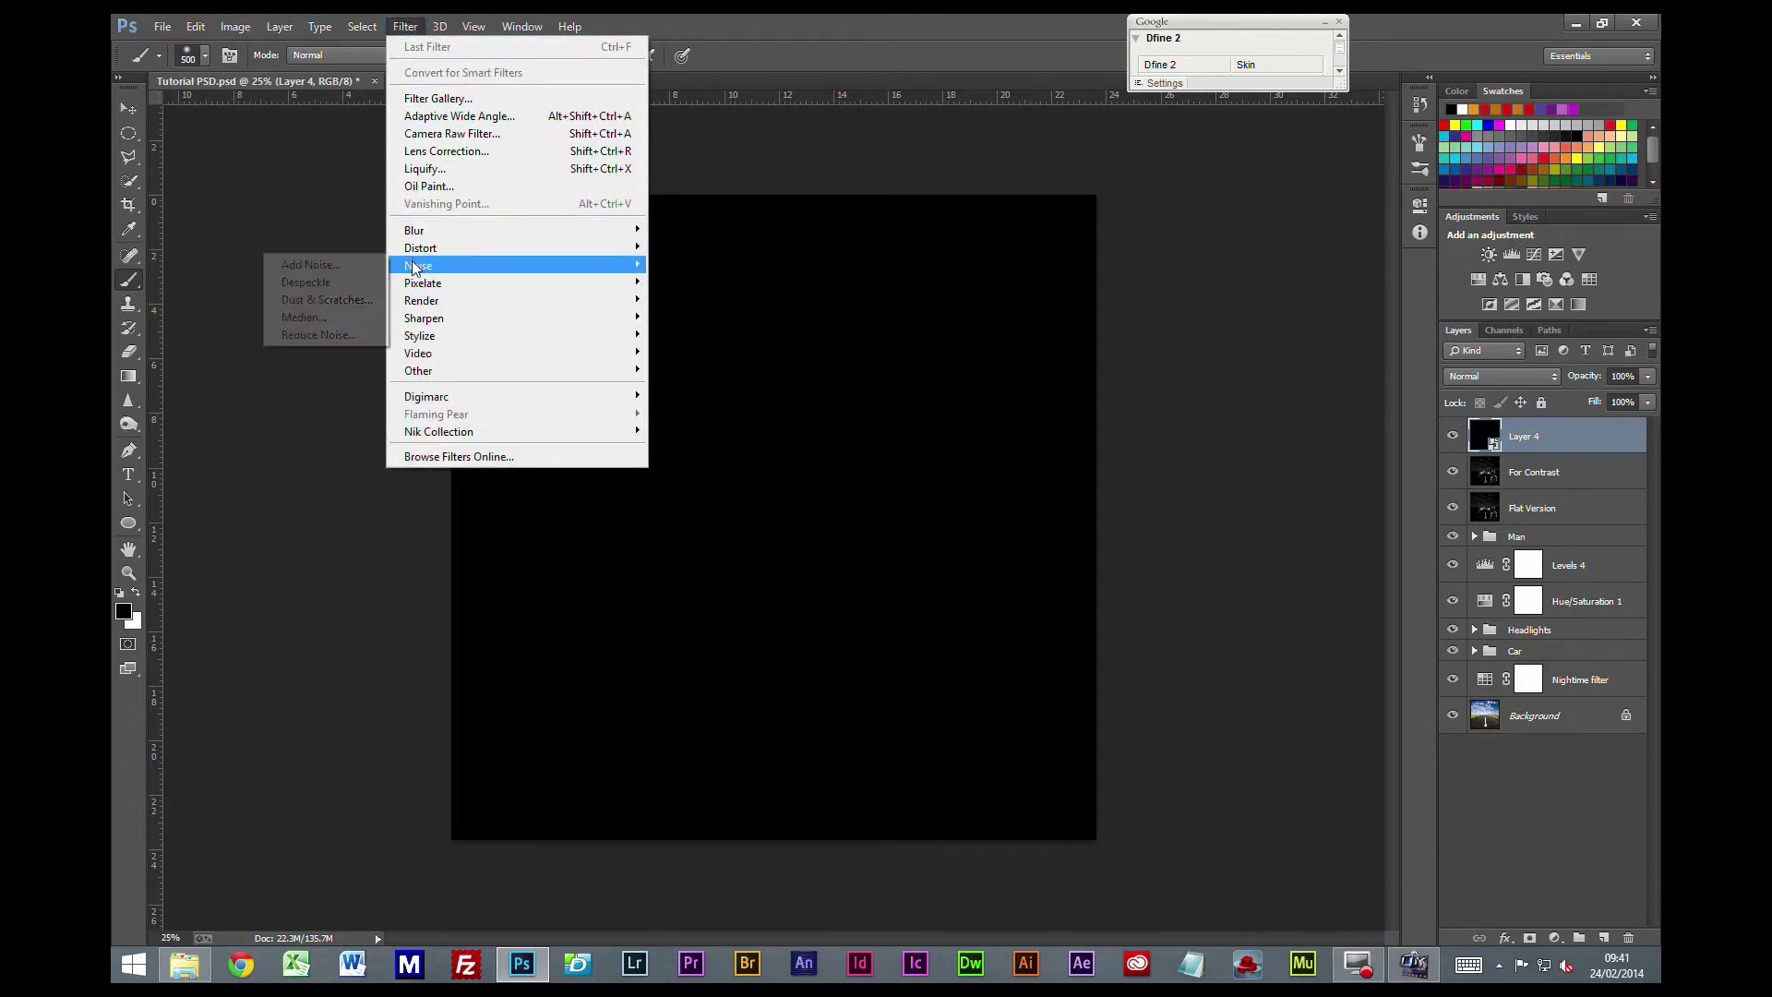
click(347, 267)
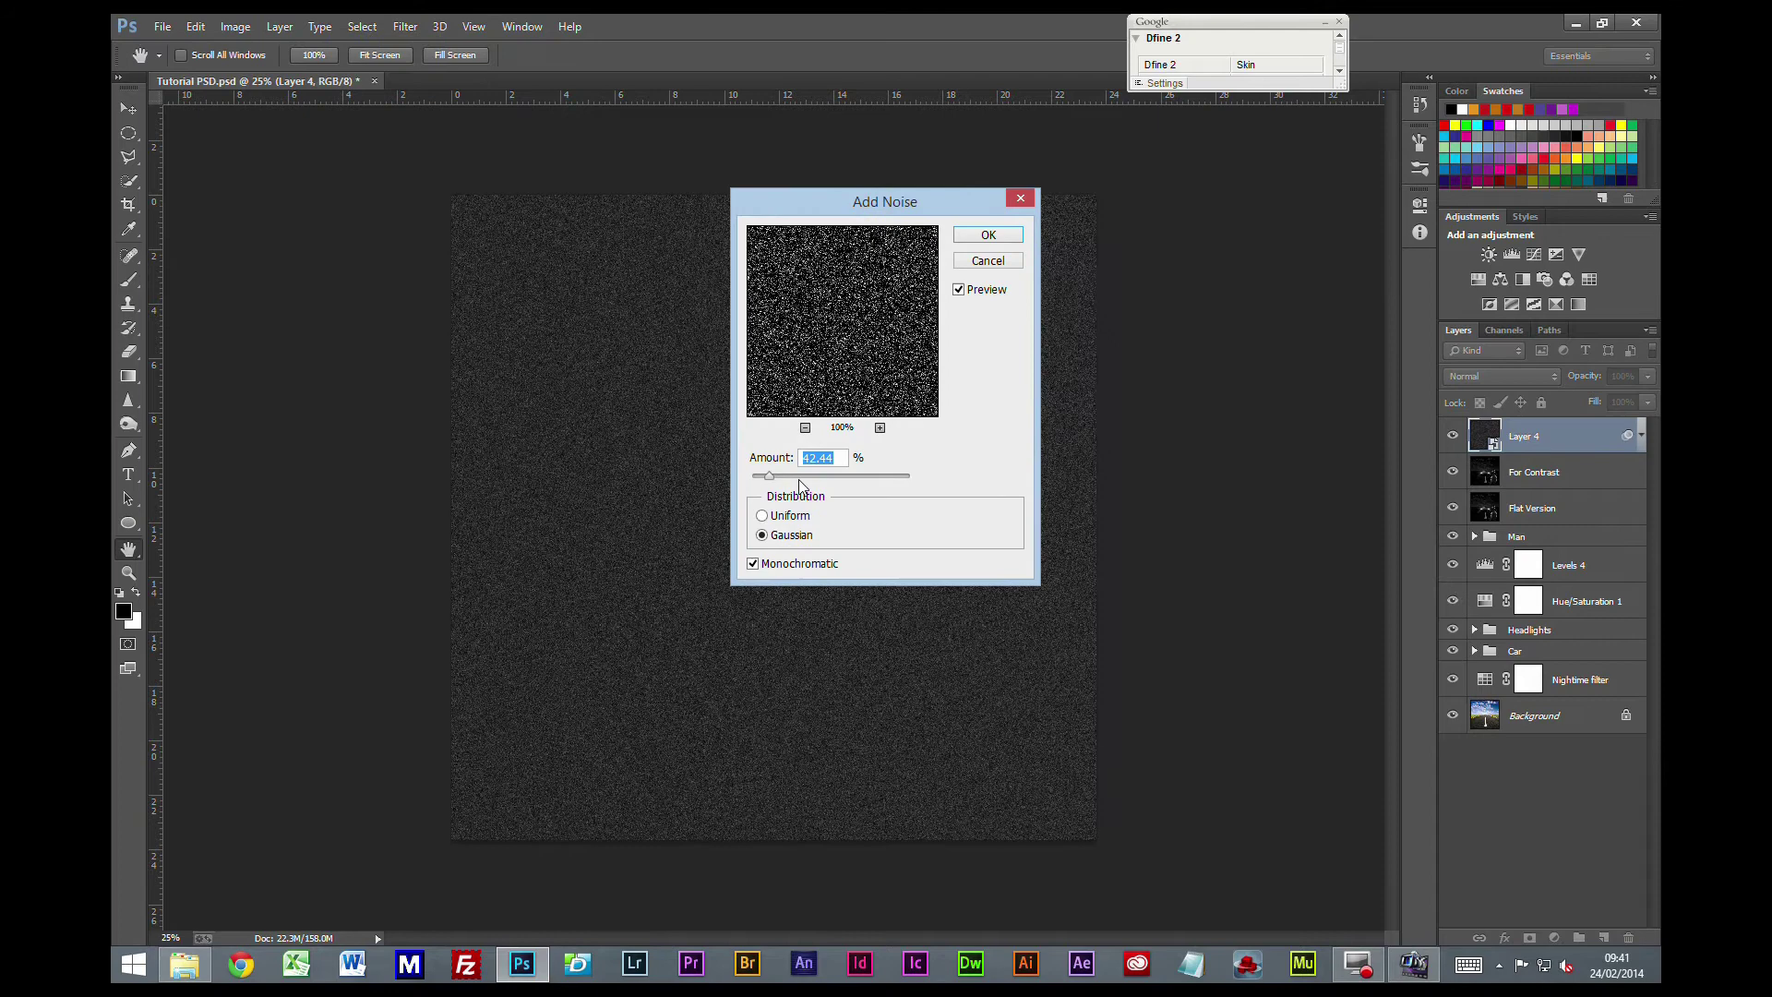
text(100)
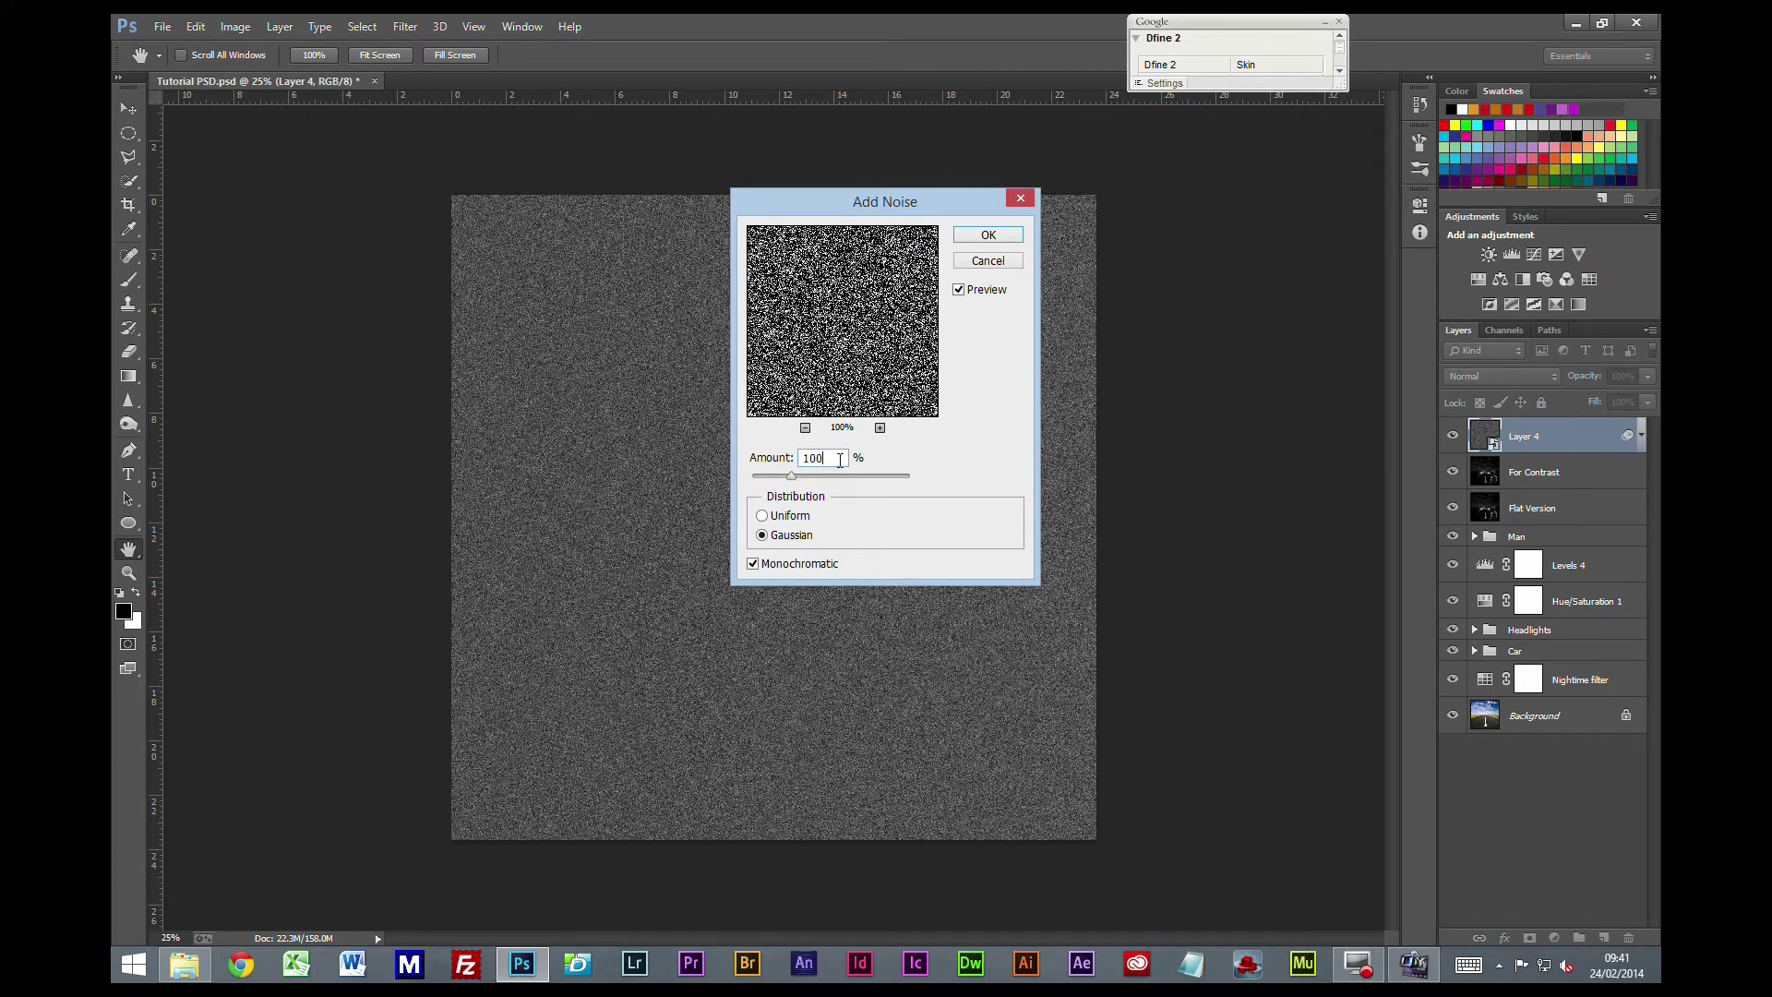
click(982, 236)
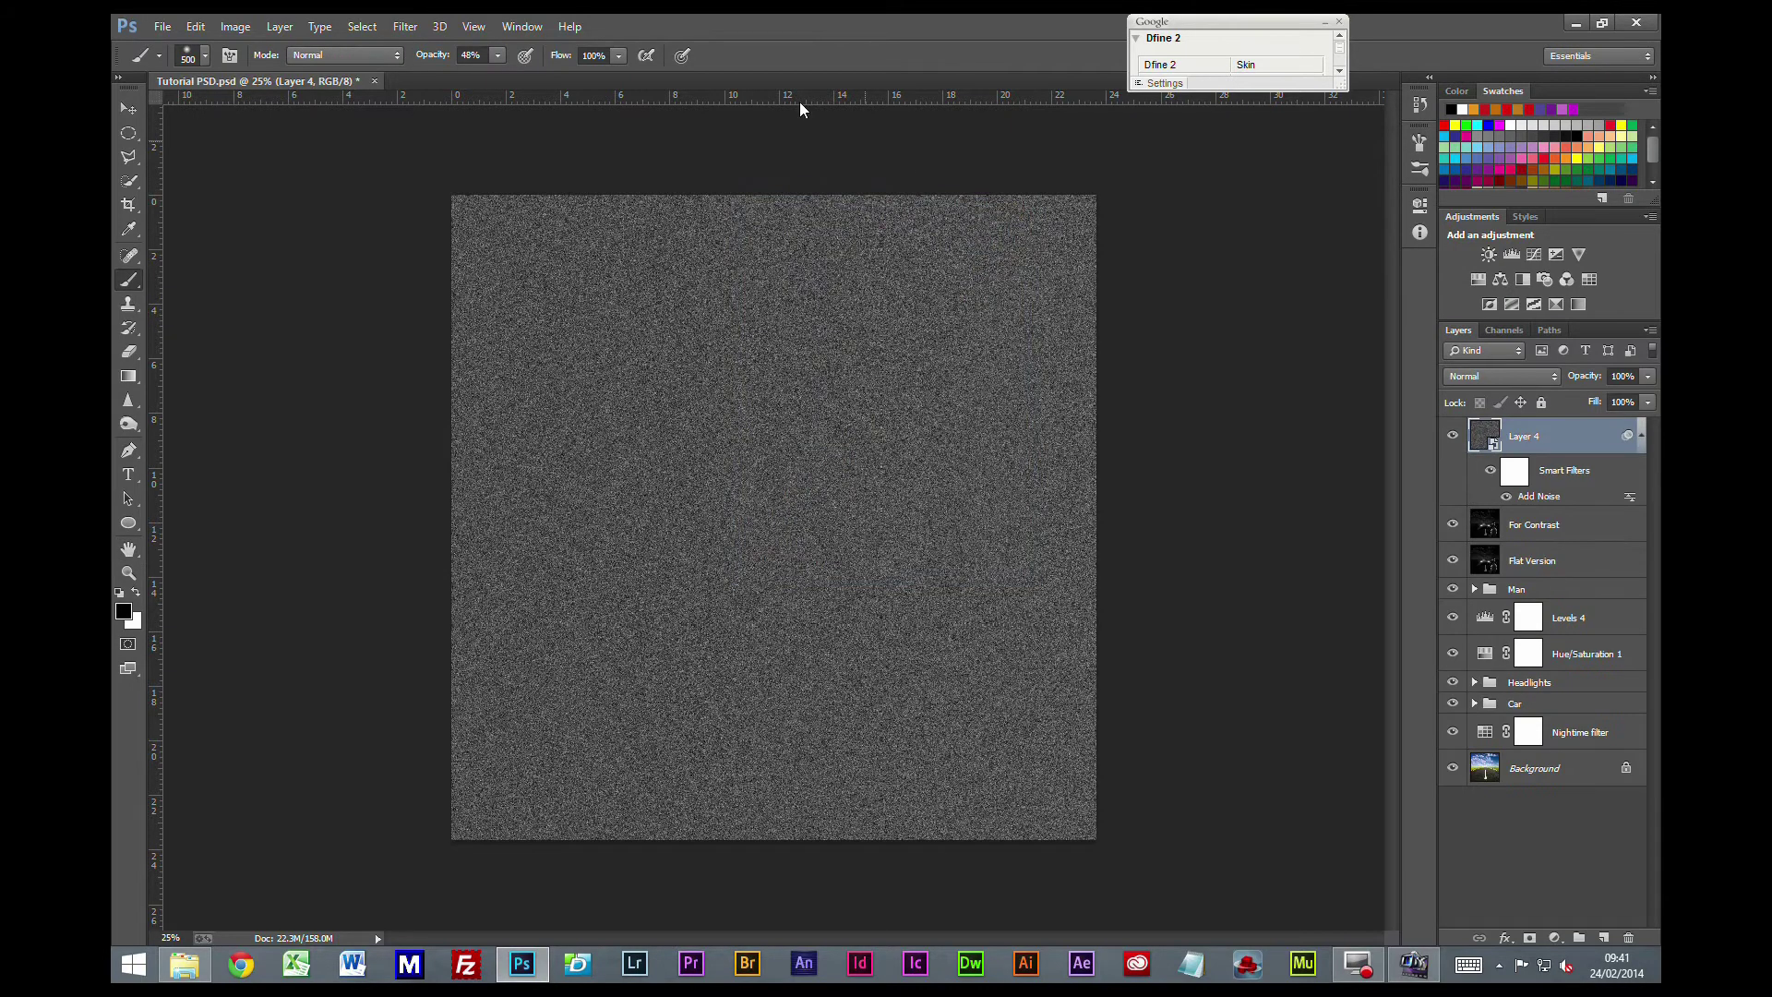
- Streak Layer 4's noise with a Motion Blur filter at 100 px distance and 76° angle
click(406, 27)
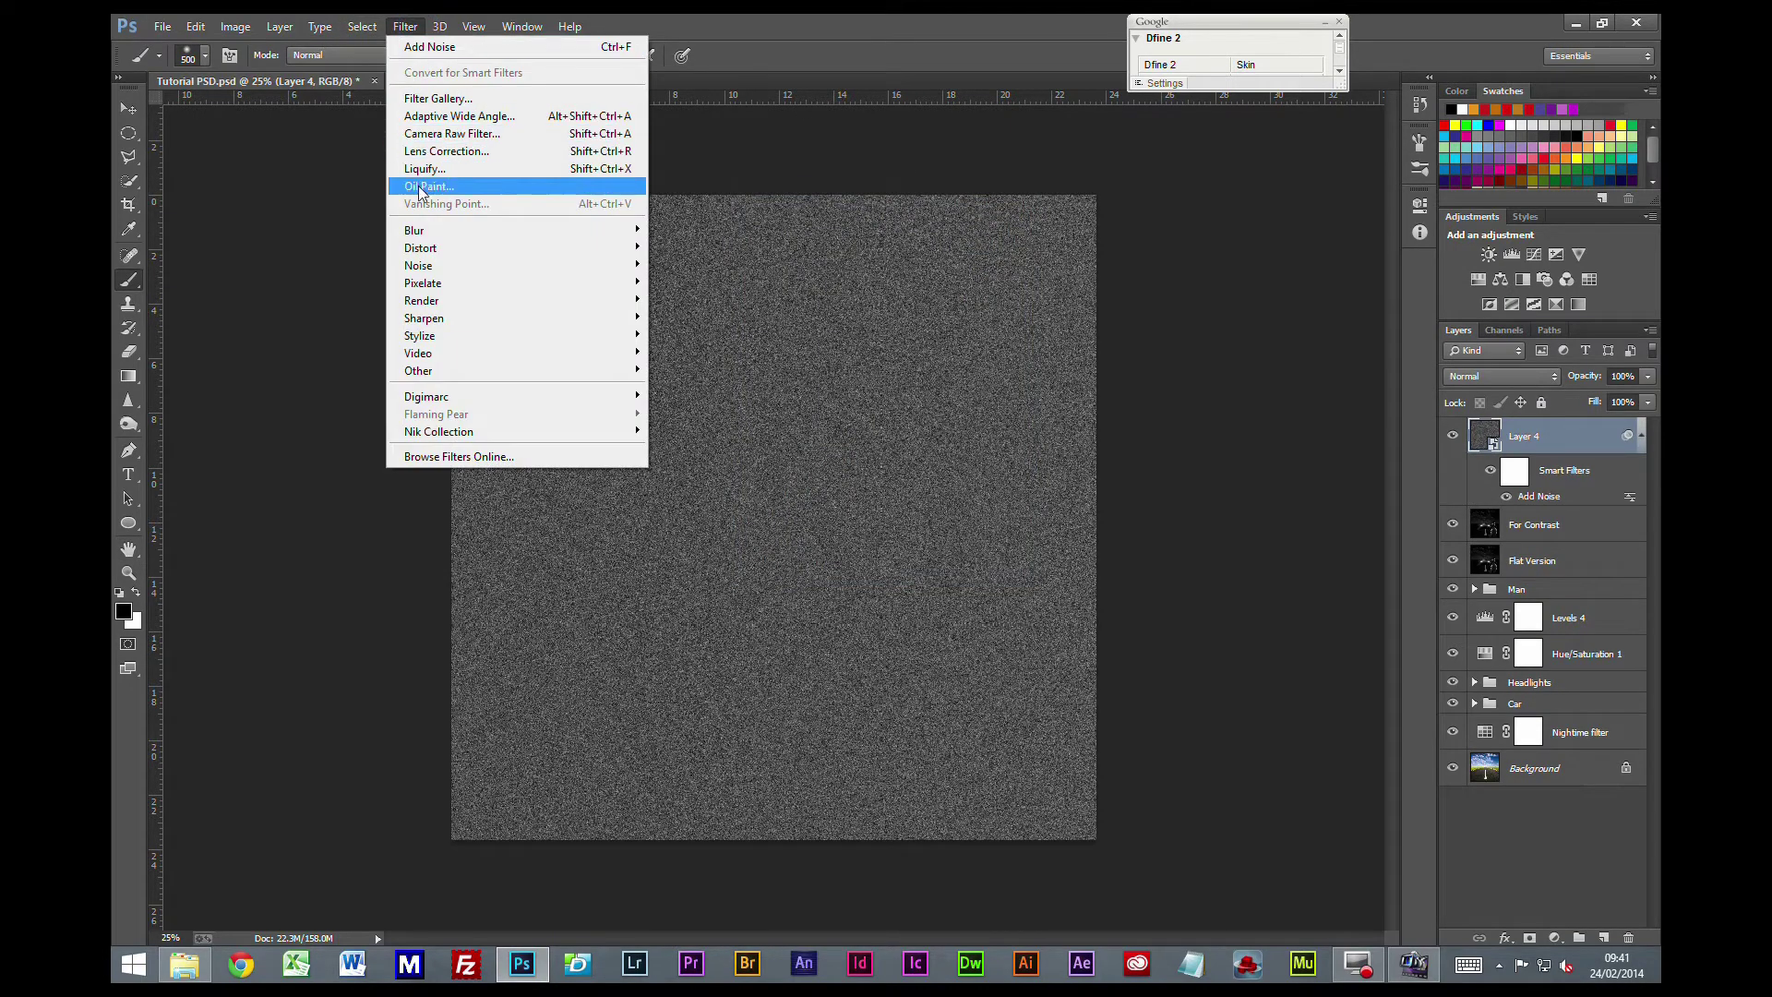
mouse_move(418, 231)
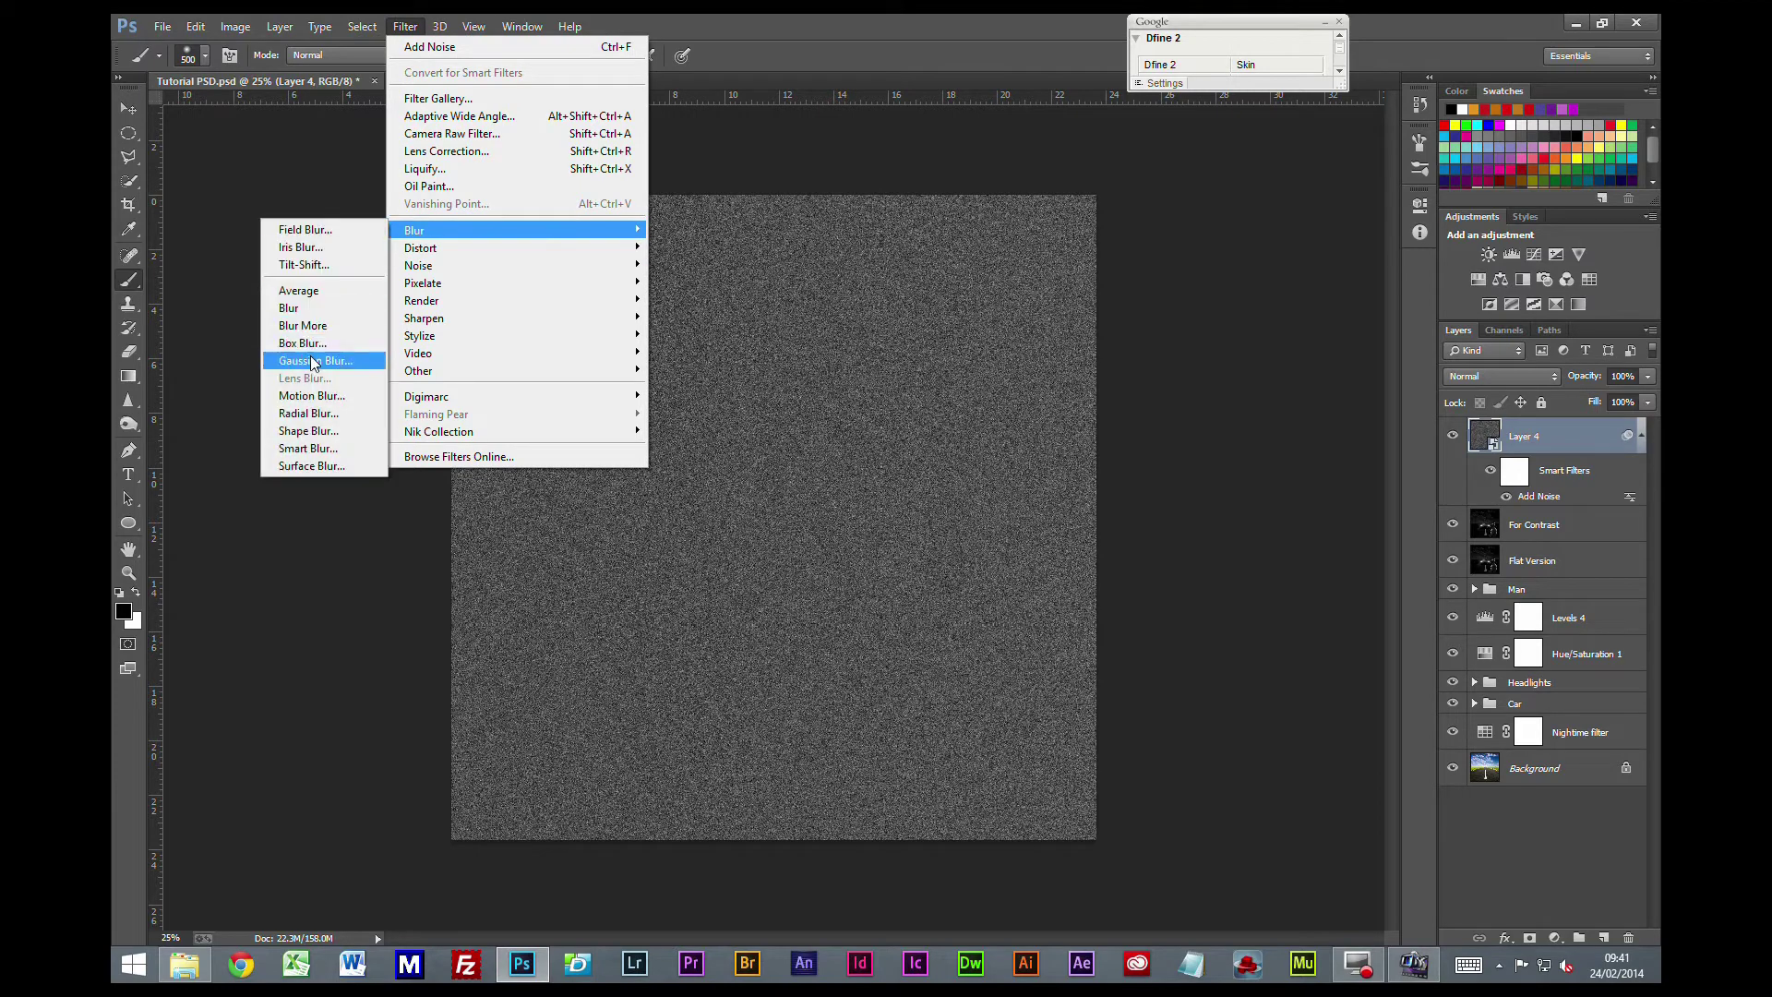
click(310, 396)
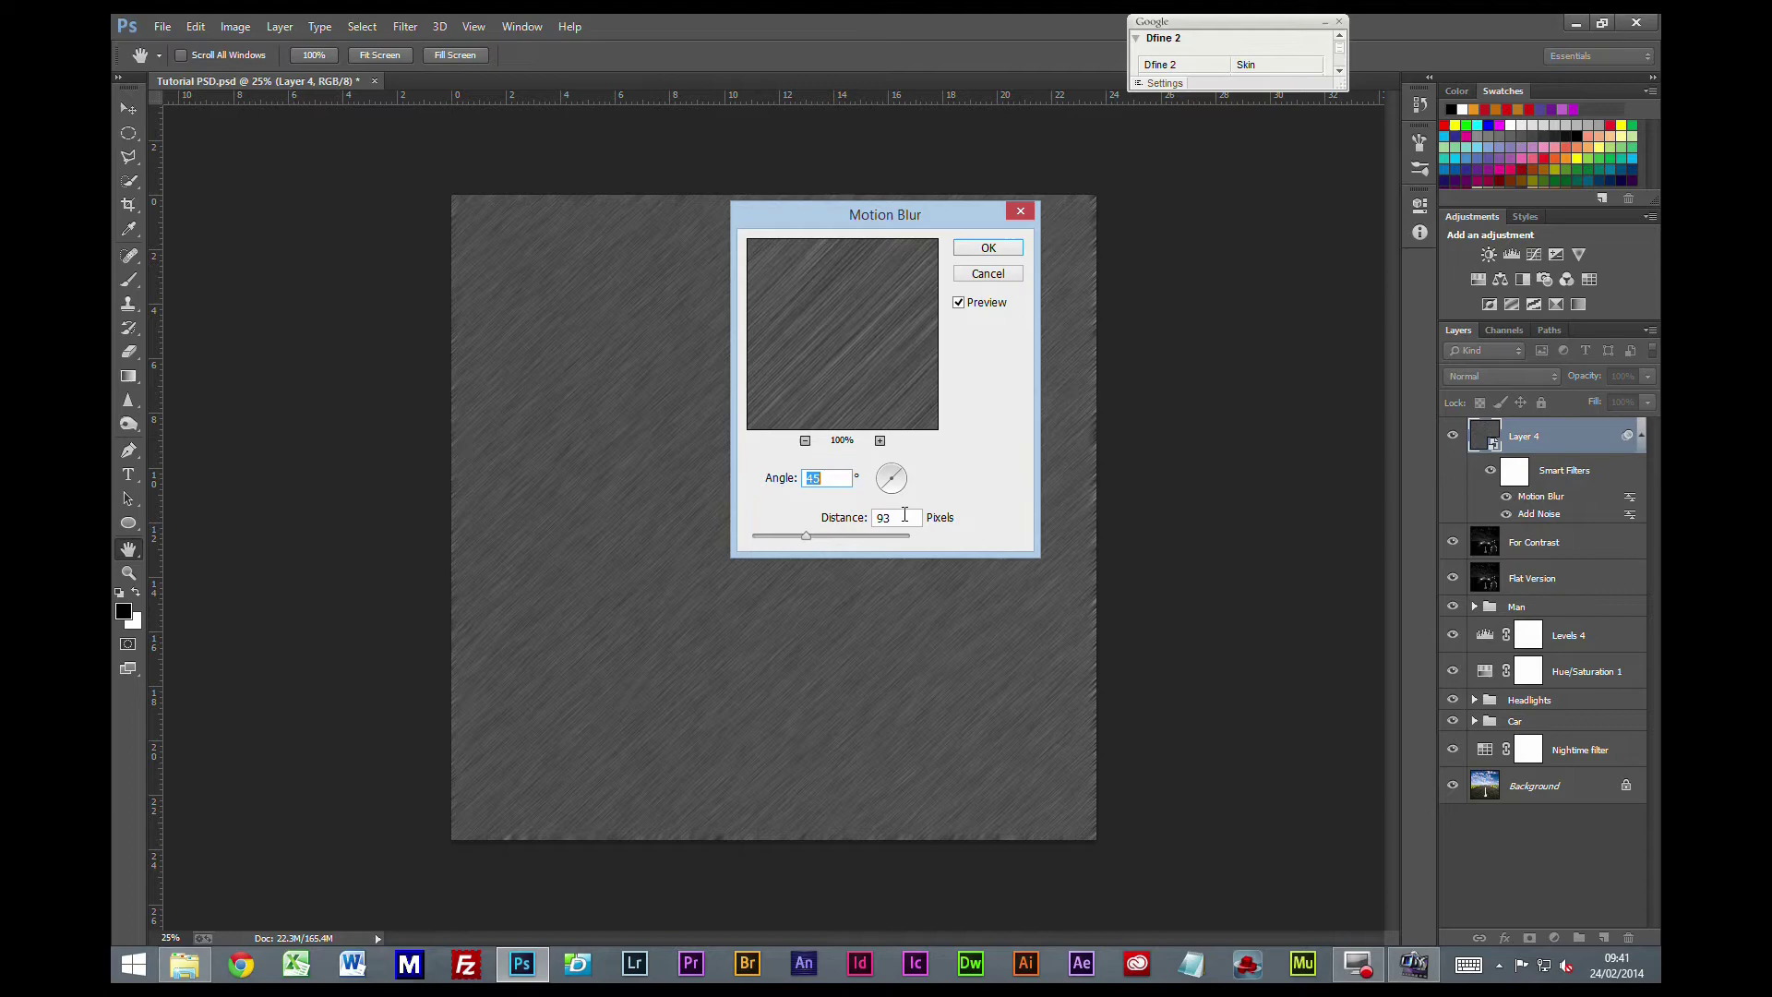
key(Tab)
text(100)
click(892, 502)
click(891, 503)
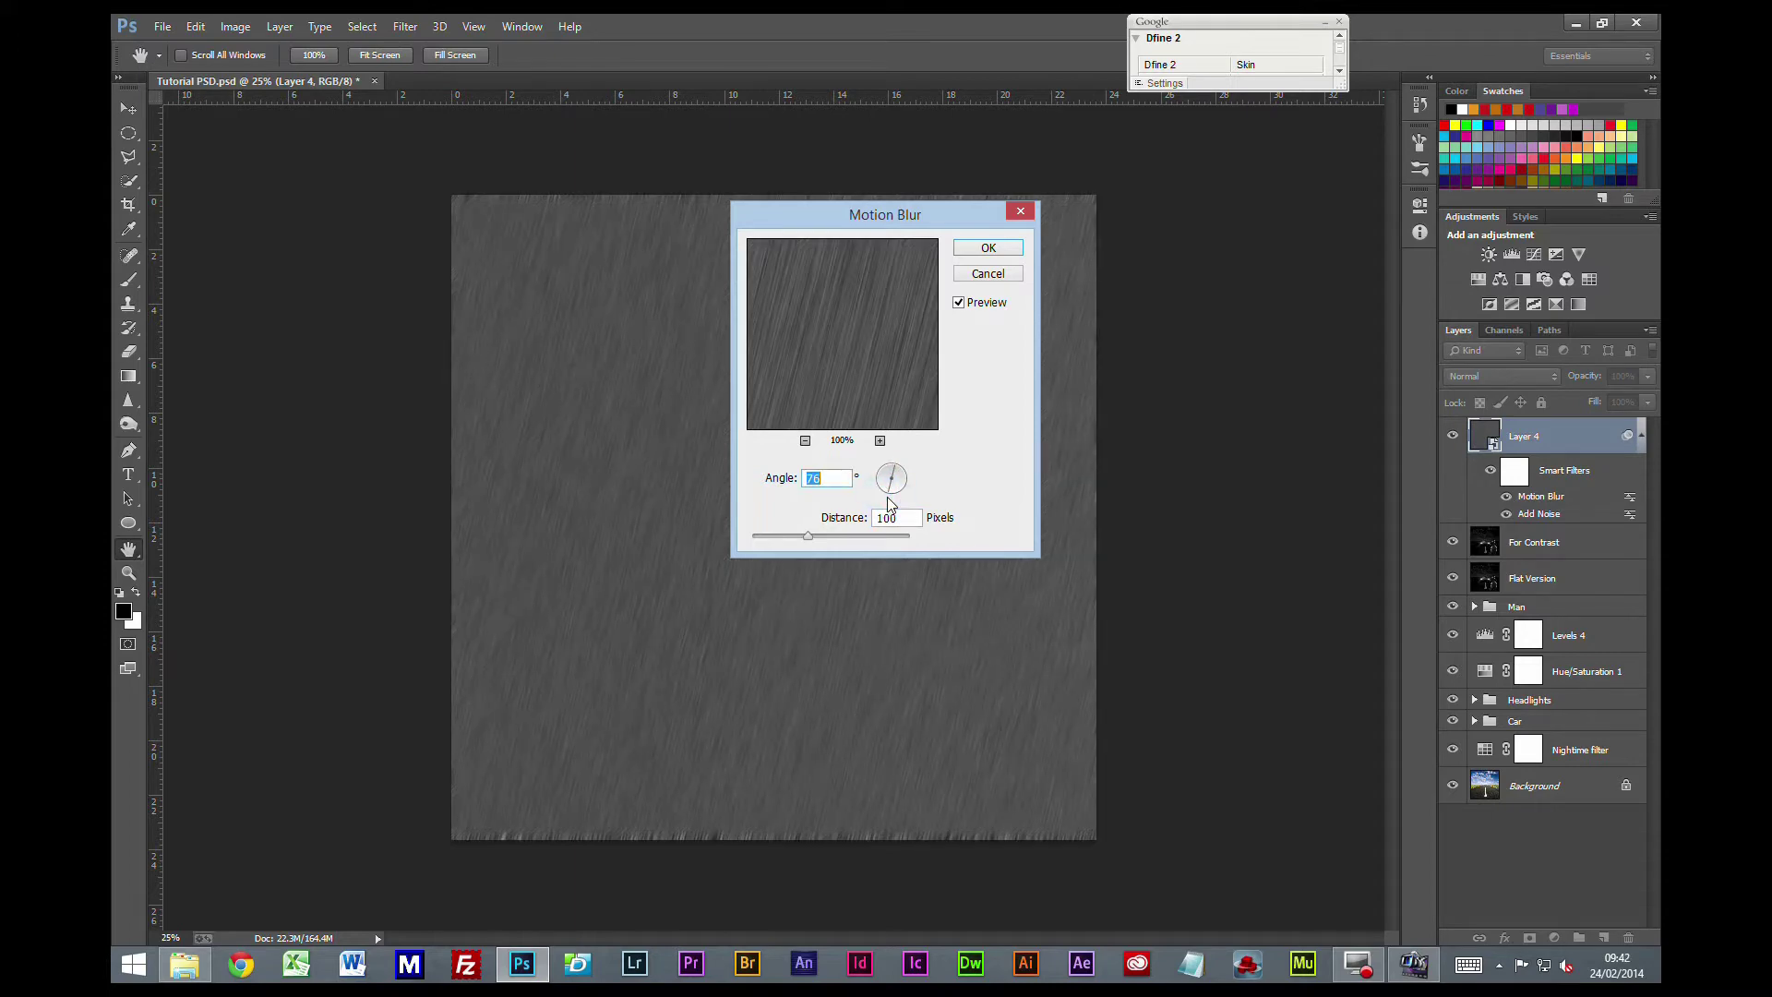
click(1001, 247)
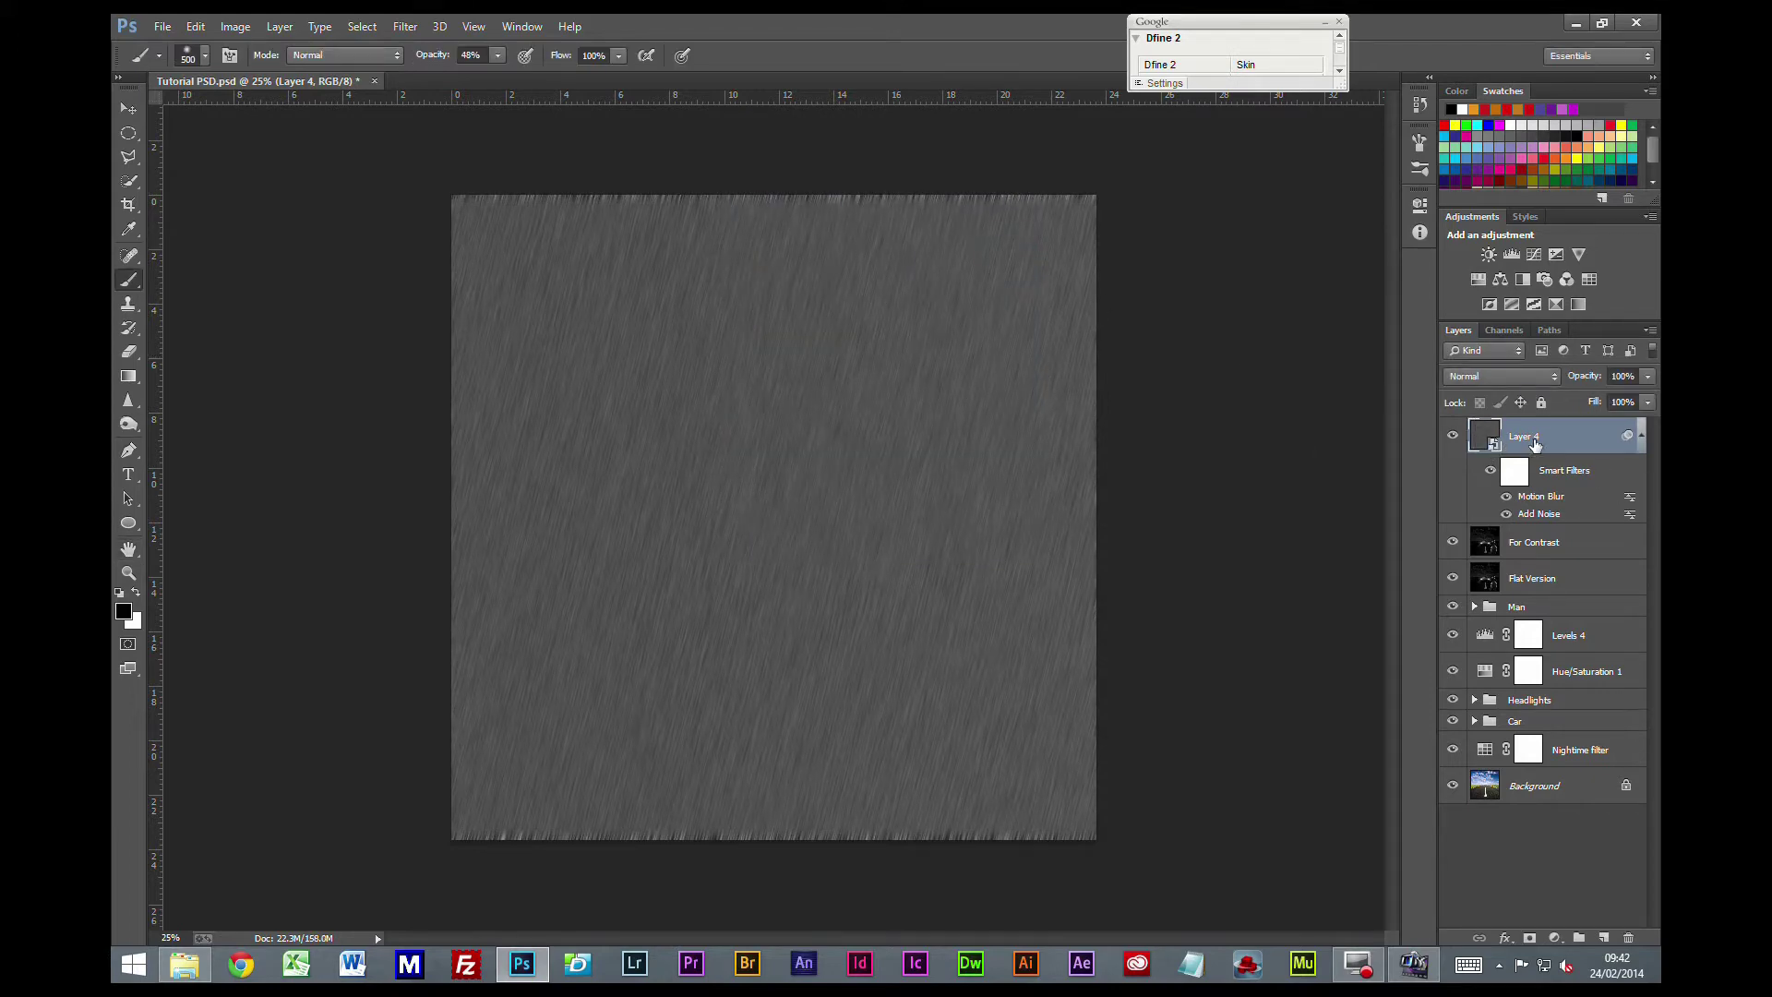
- Set Layer 4 to Screen blend mode and add a Levels adjustment clipped to it
click(1507, 380)
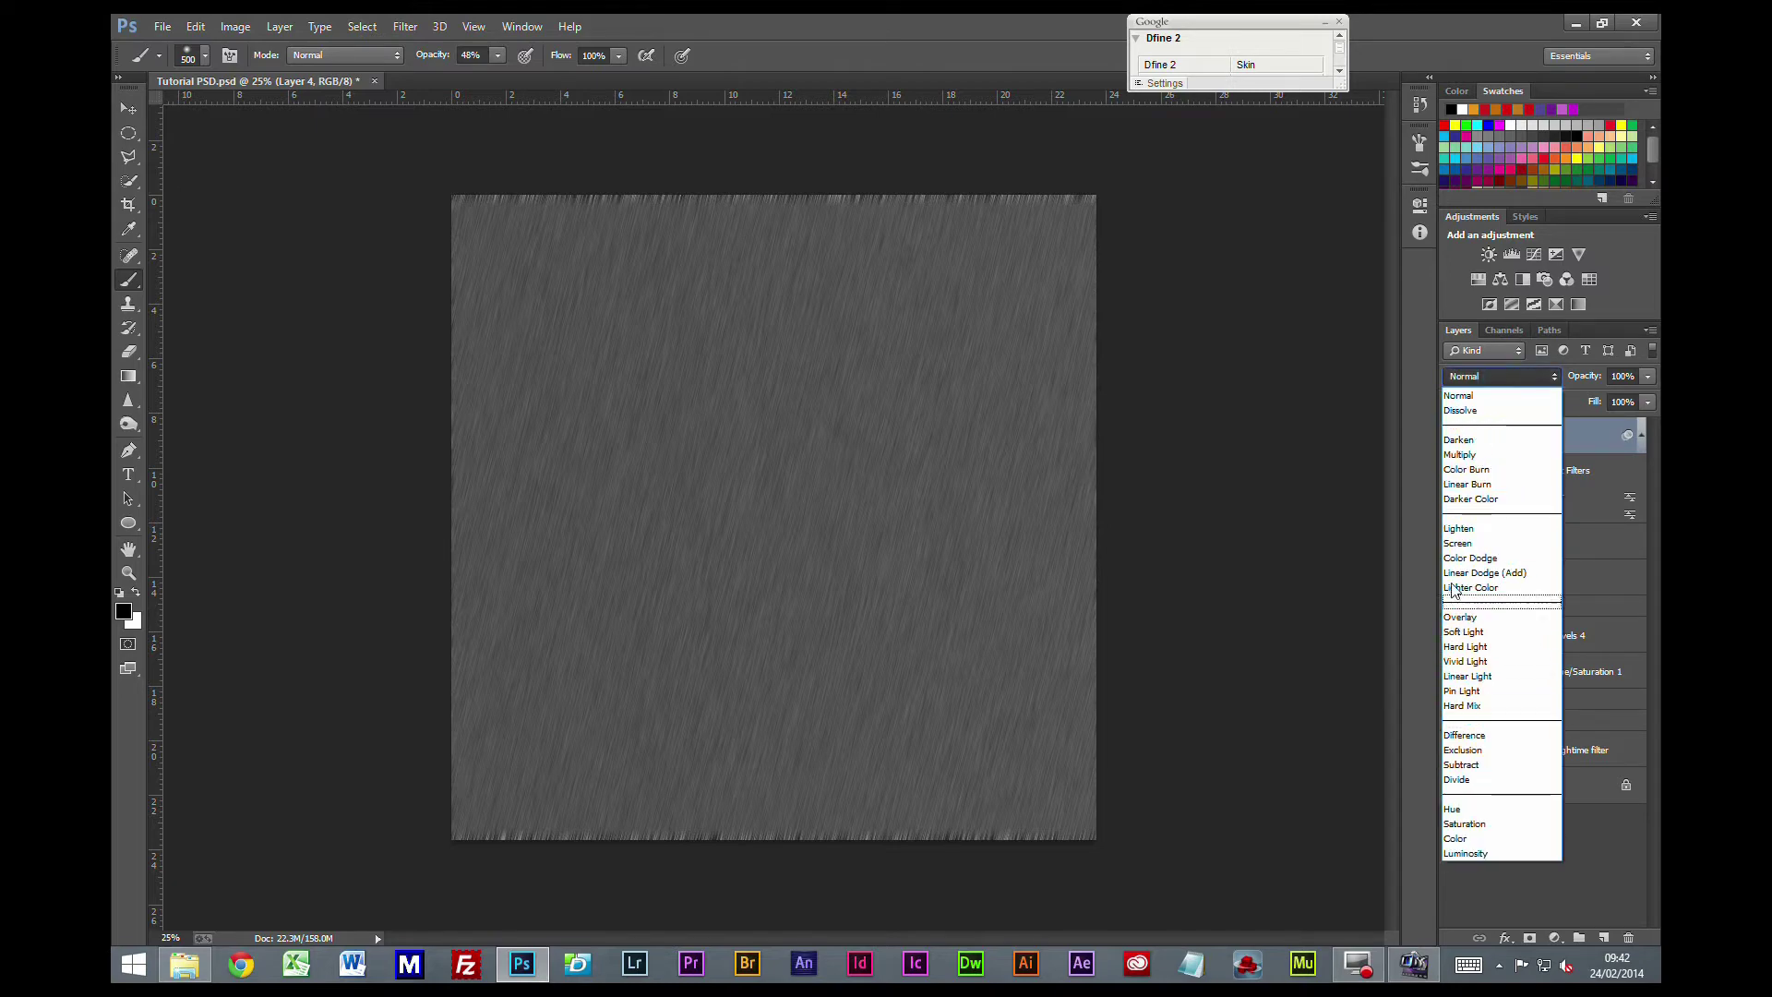
click(1462, 544)
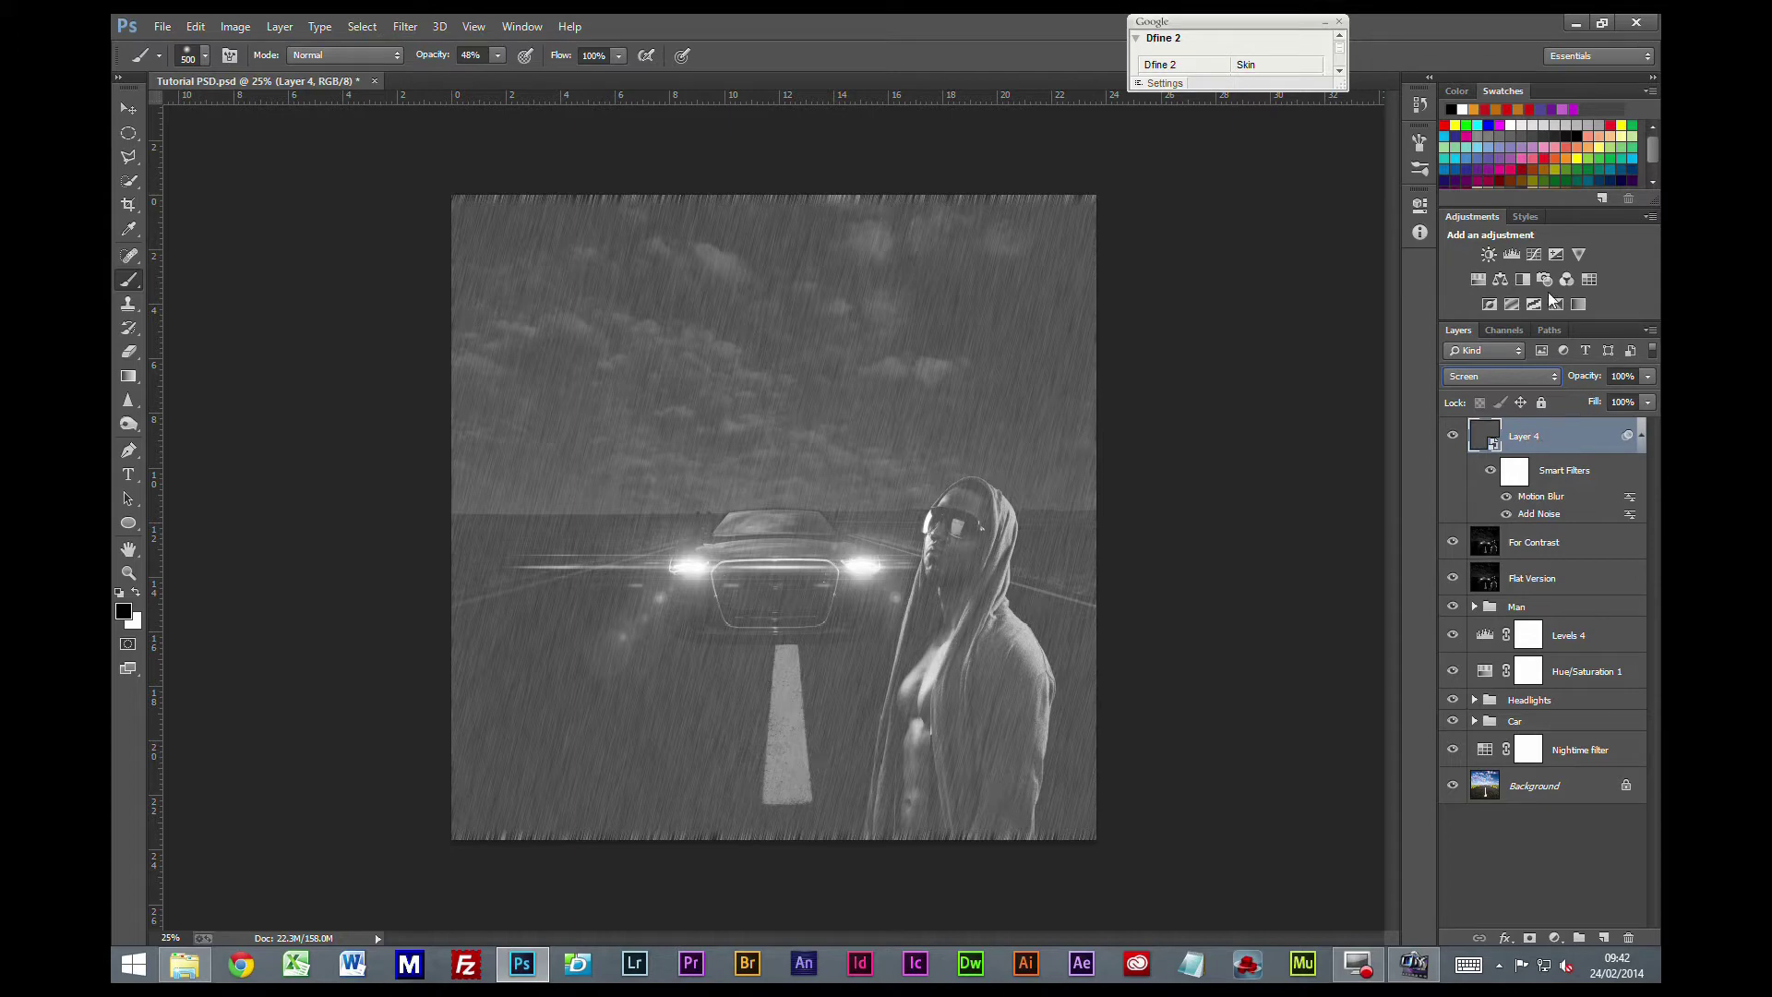
click(1511, 256)
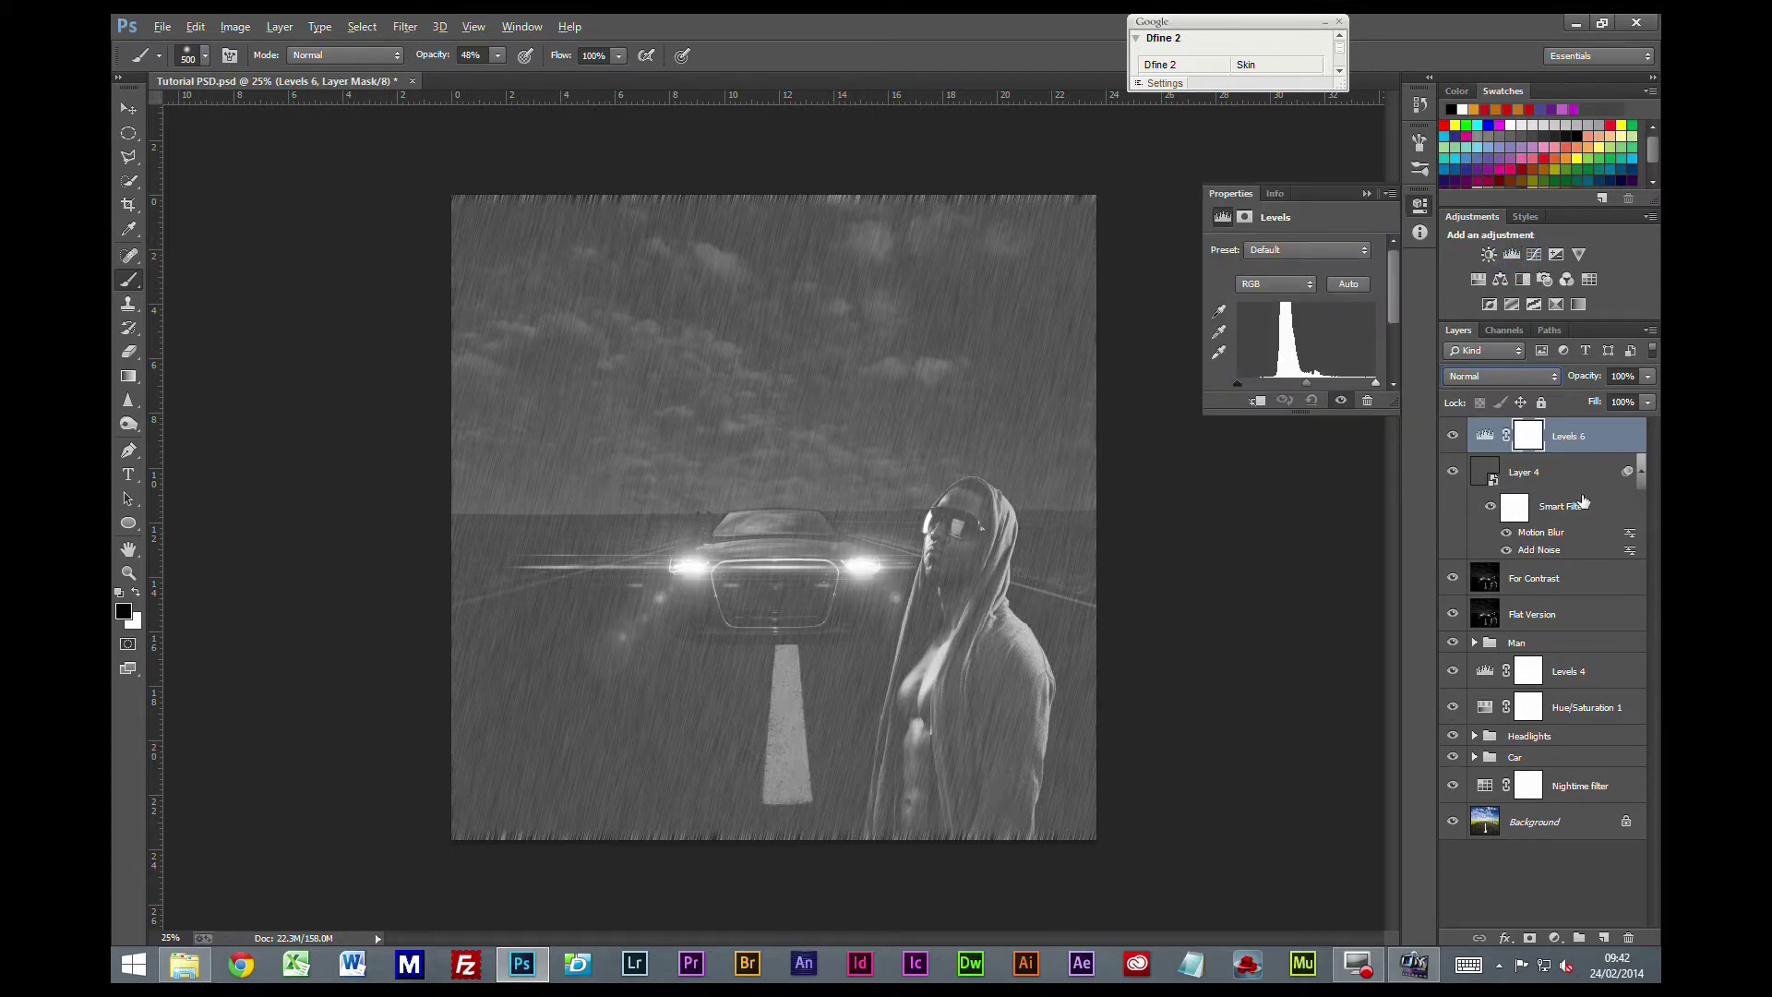
drag(1583, 501, 1558, 450)
alt+click(1558, 451)
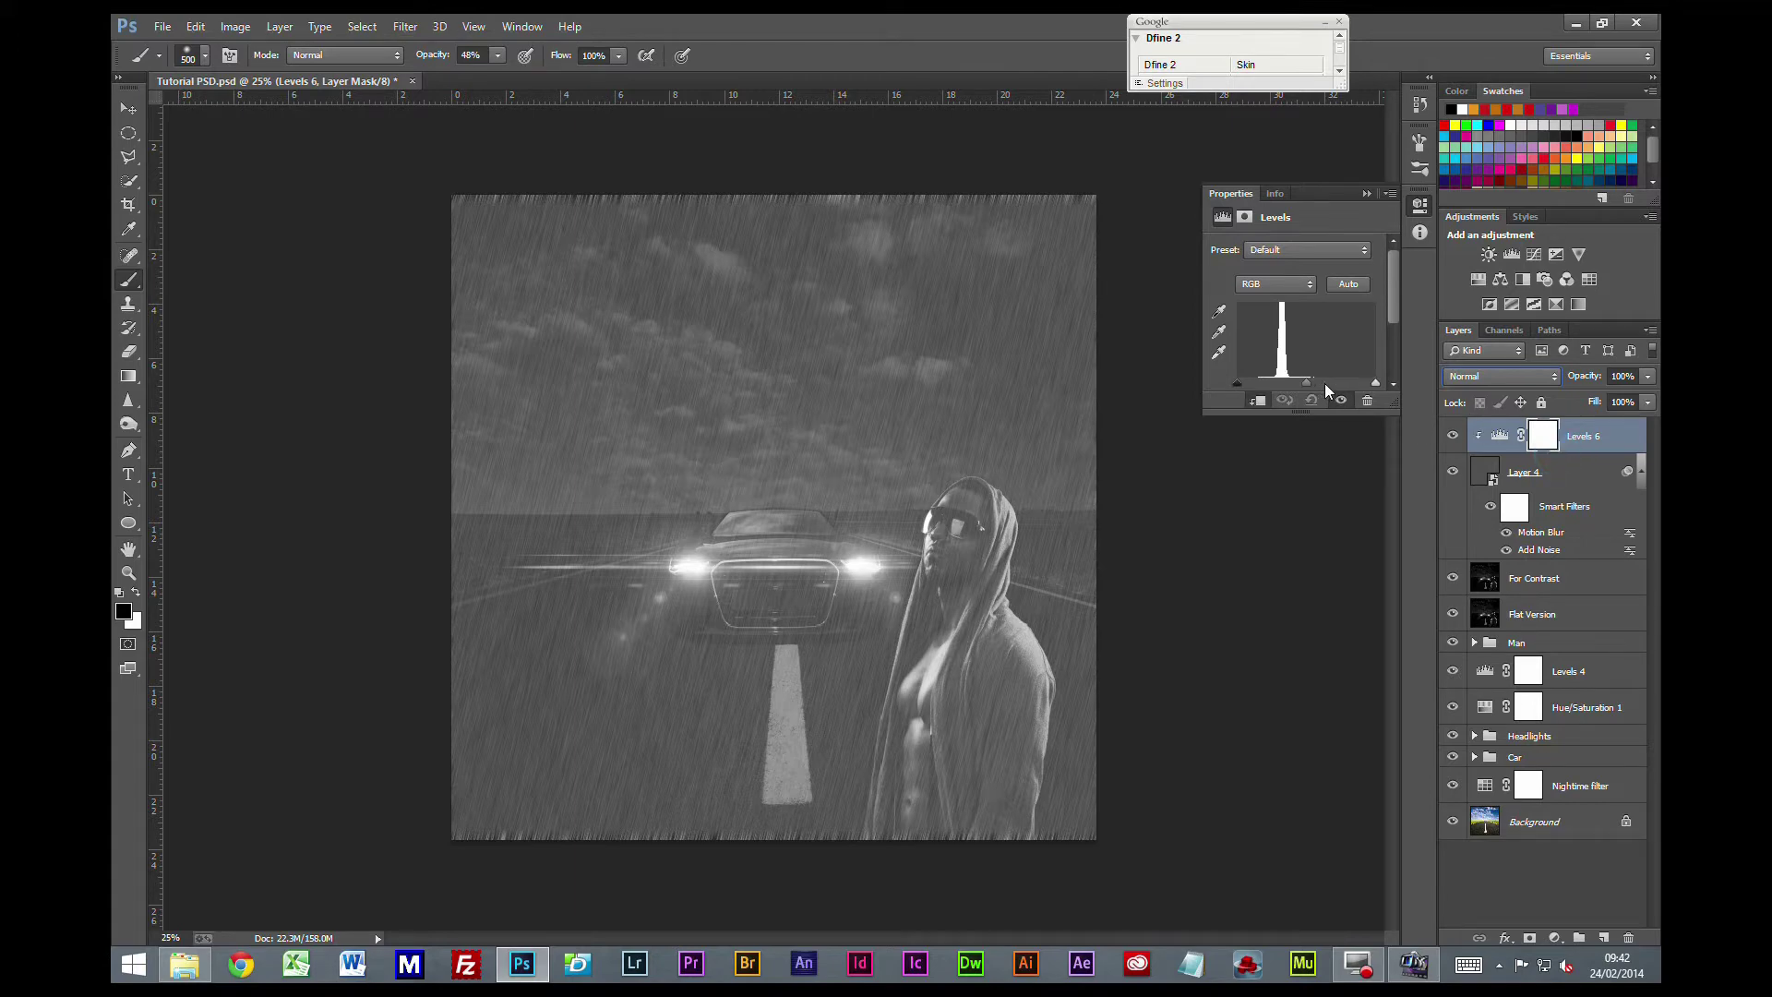
- Drag the Levels sliders to darken the rain down to thin streaks
drag(1372, 381, 1304, 382)
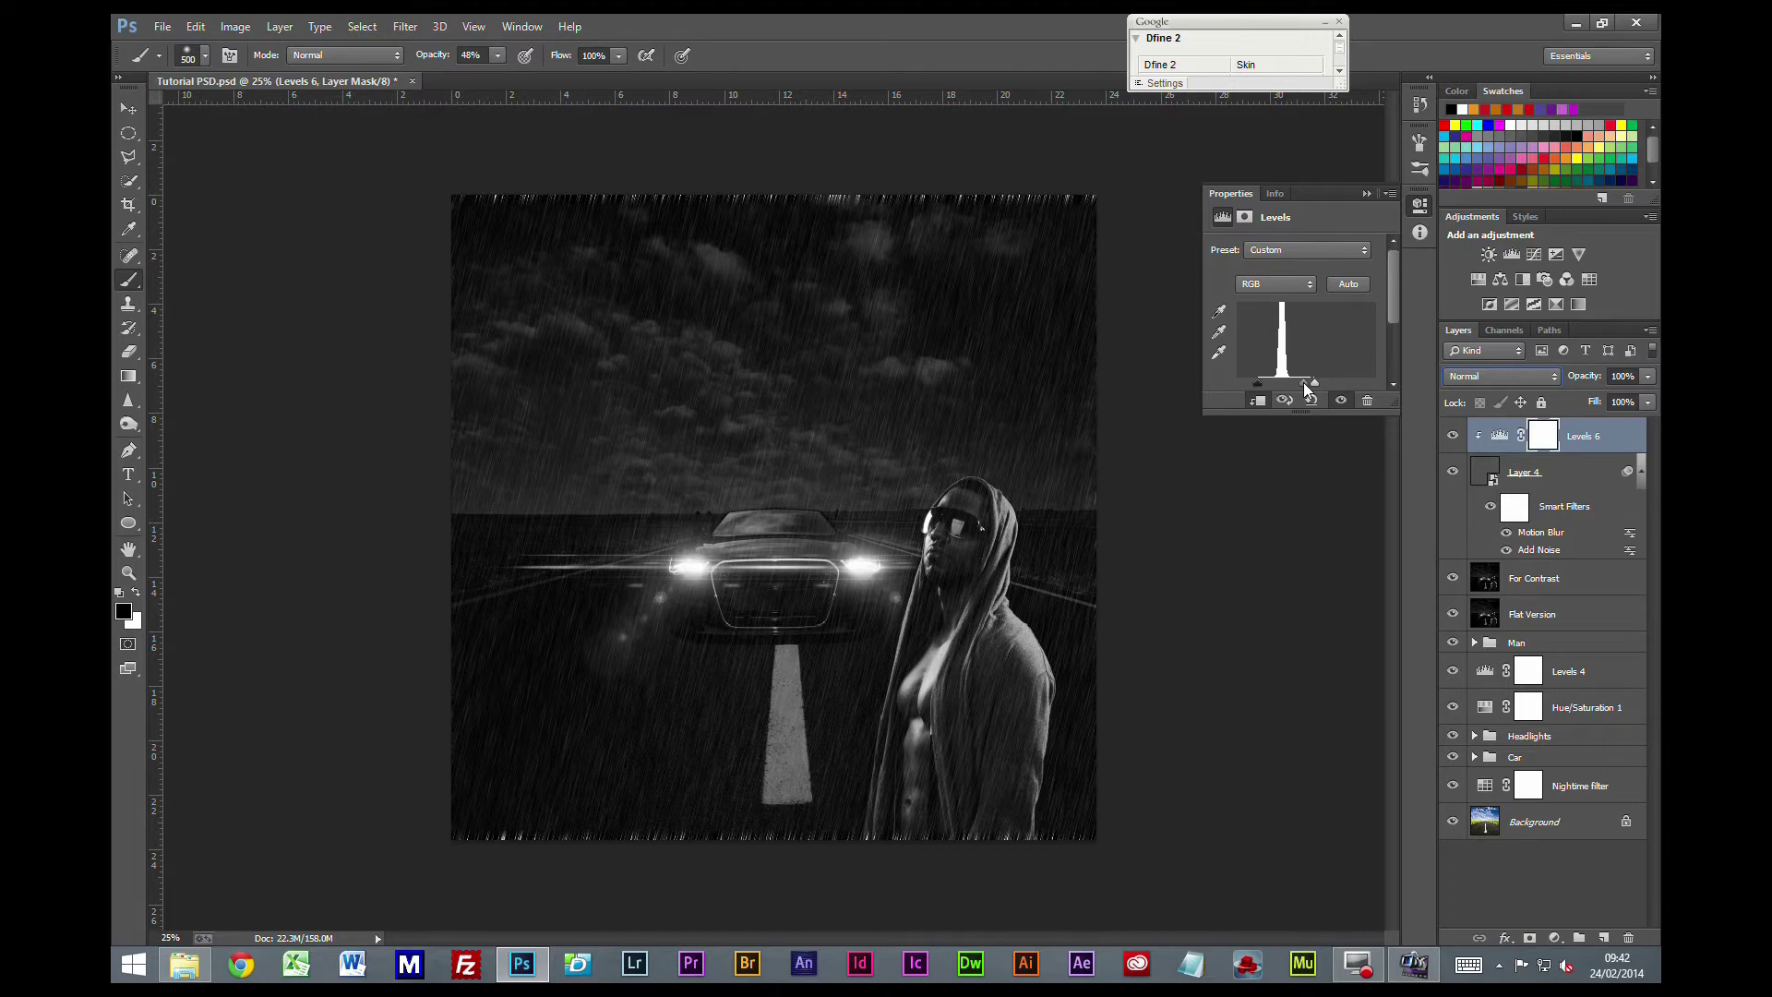
drag(1304, 384, 1307, 384)
click(1364, 192)
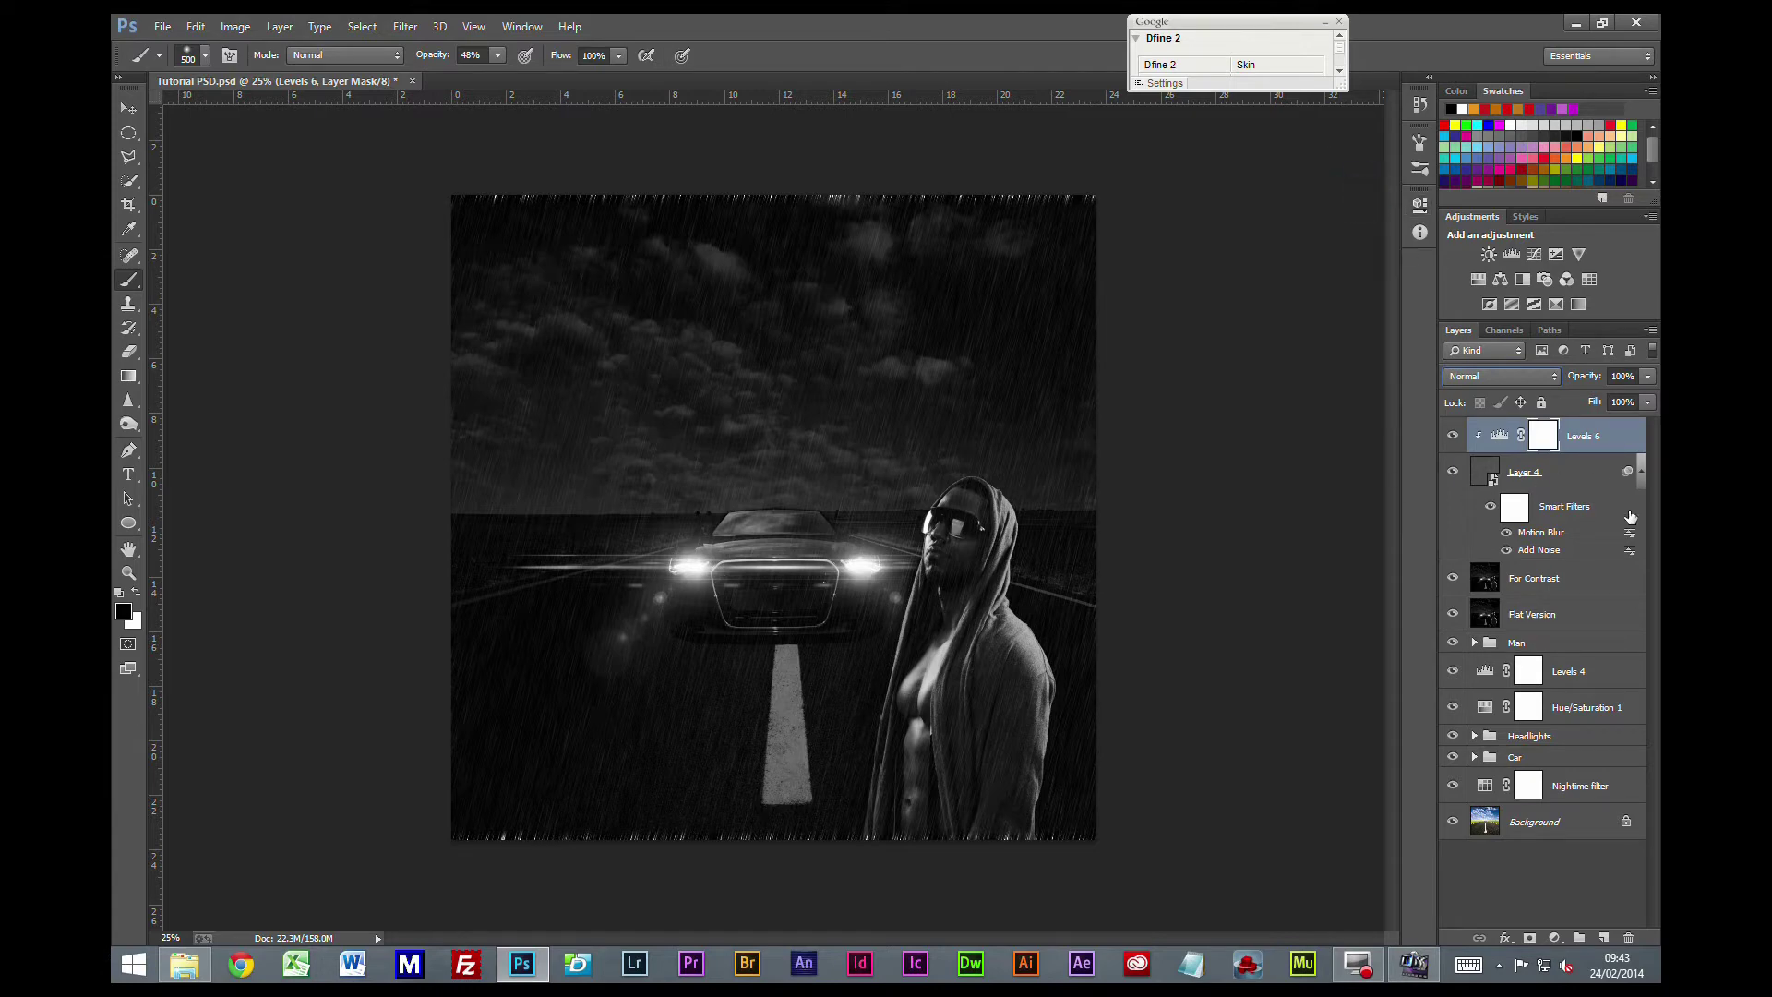
- Reselect the rain layer and rasterize it
key(alt+bracketleft)
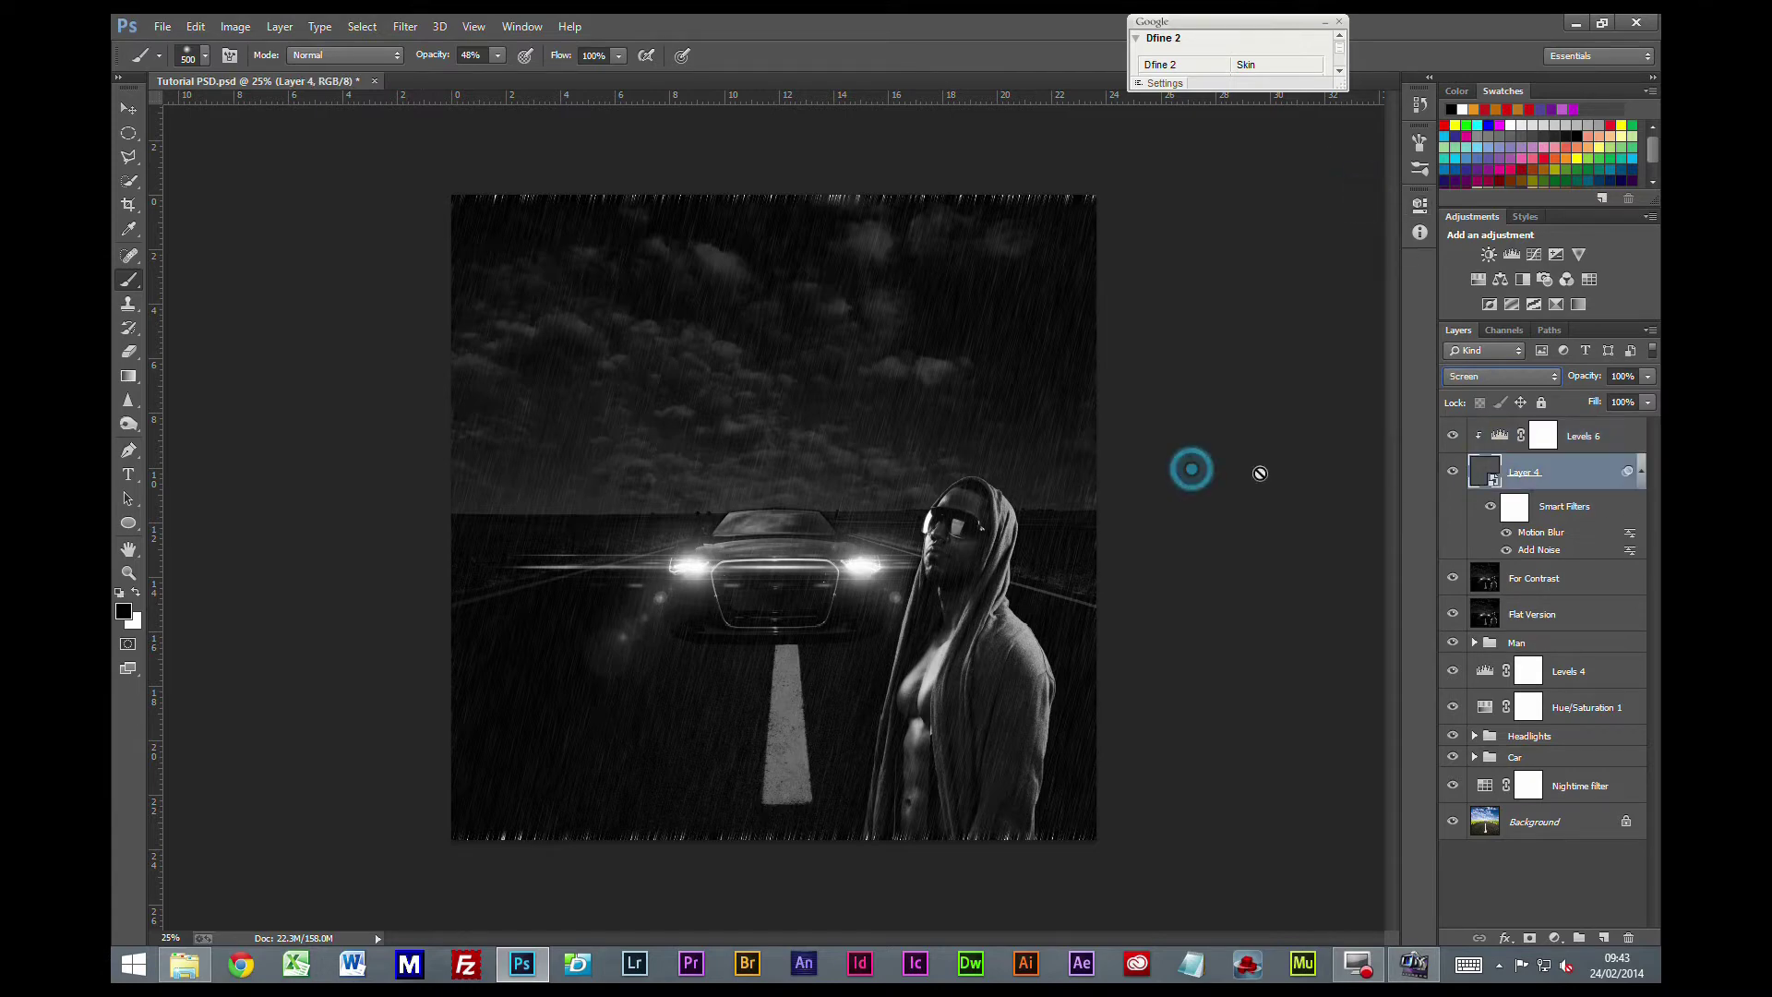
right_click(1542, 472)
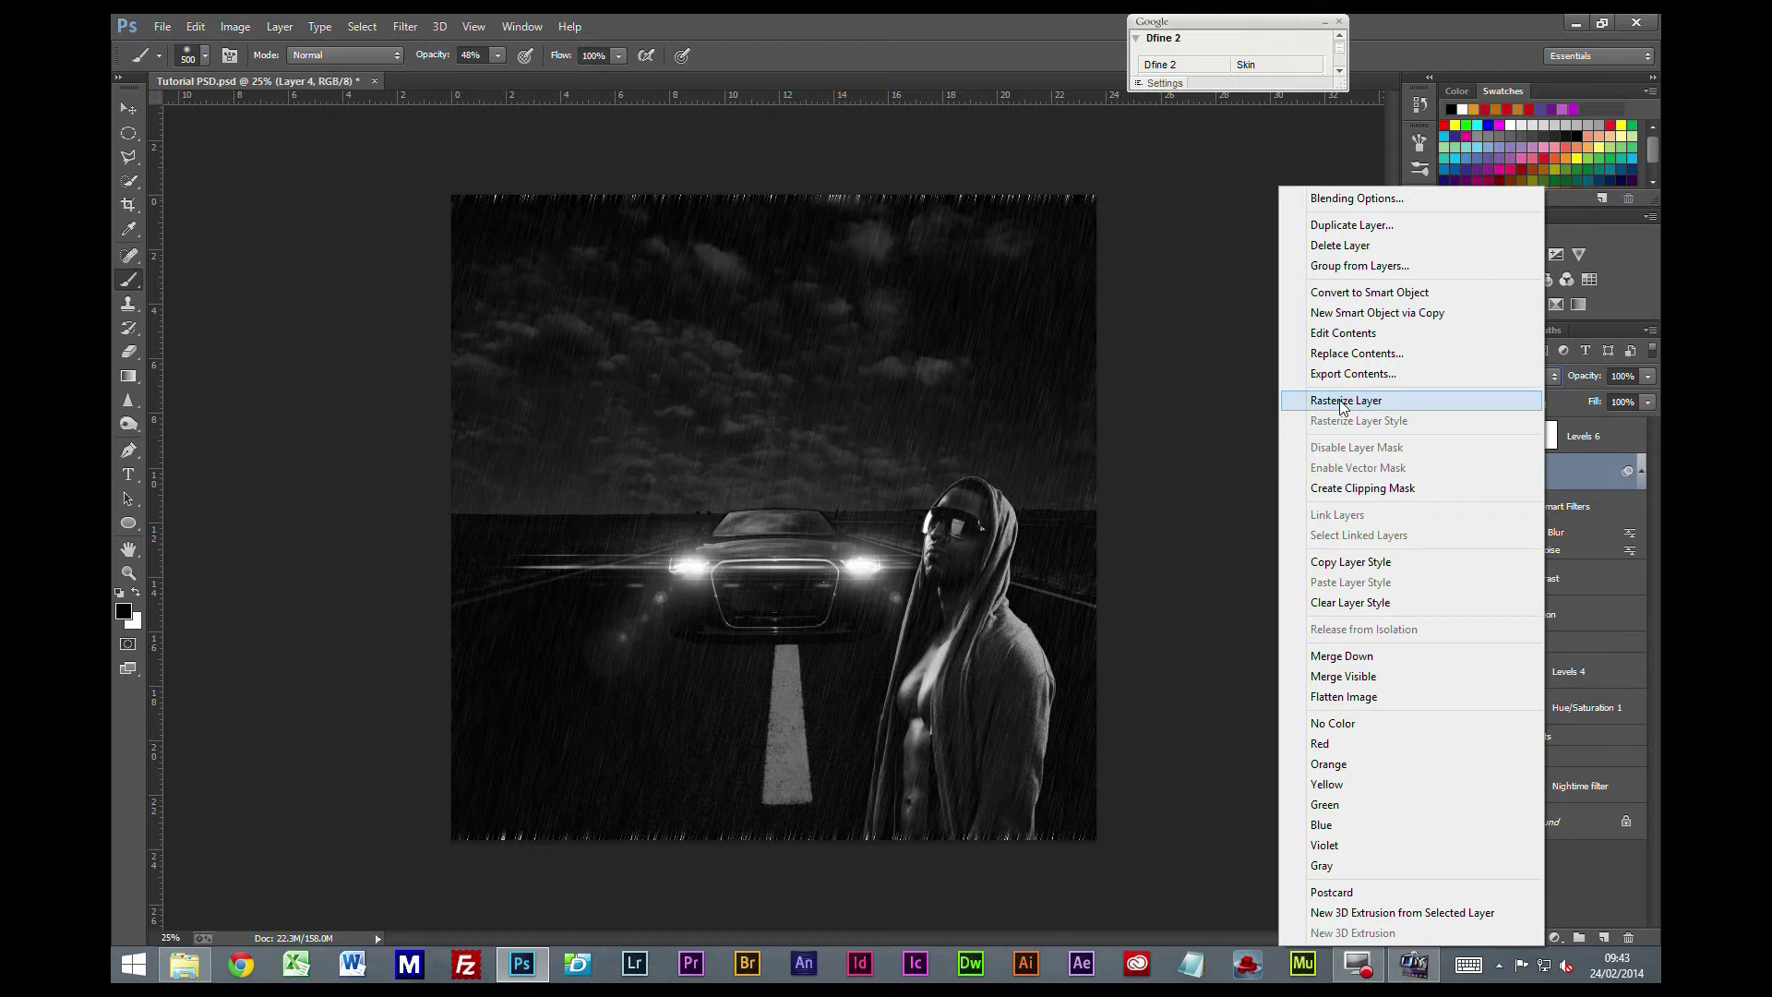
click(1343, 403)
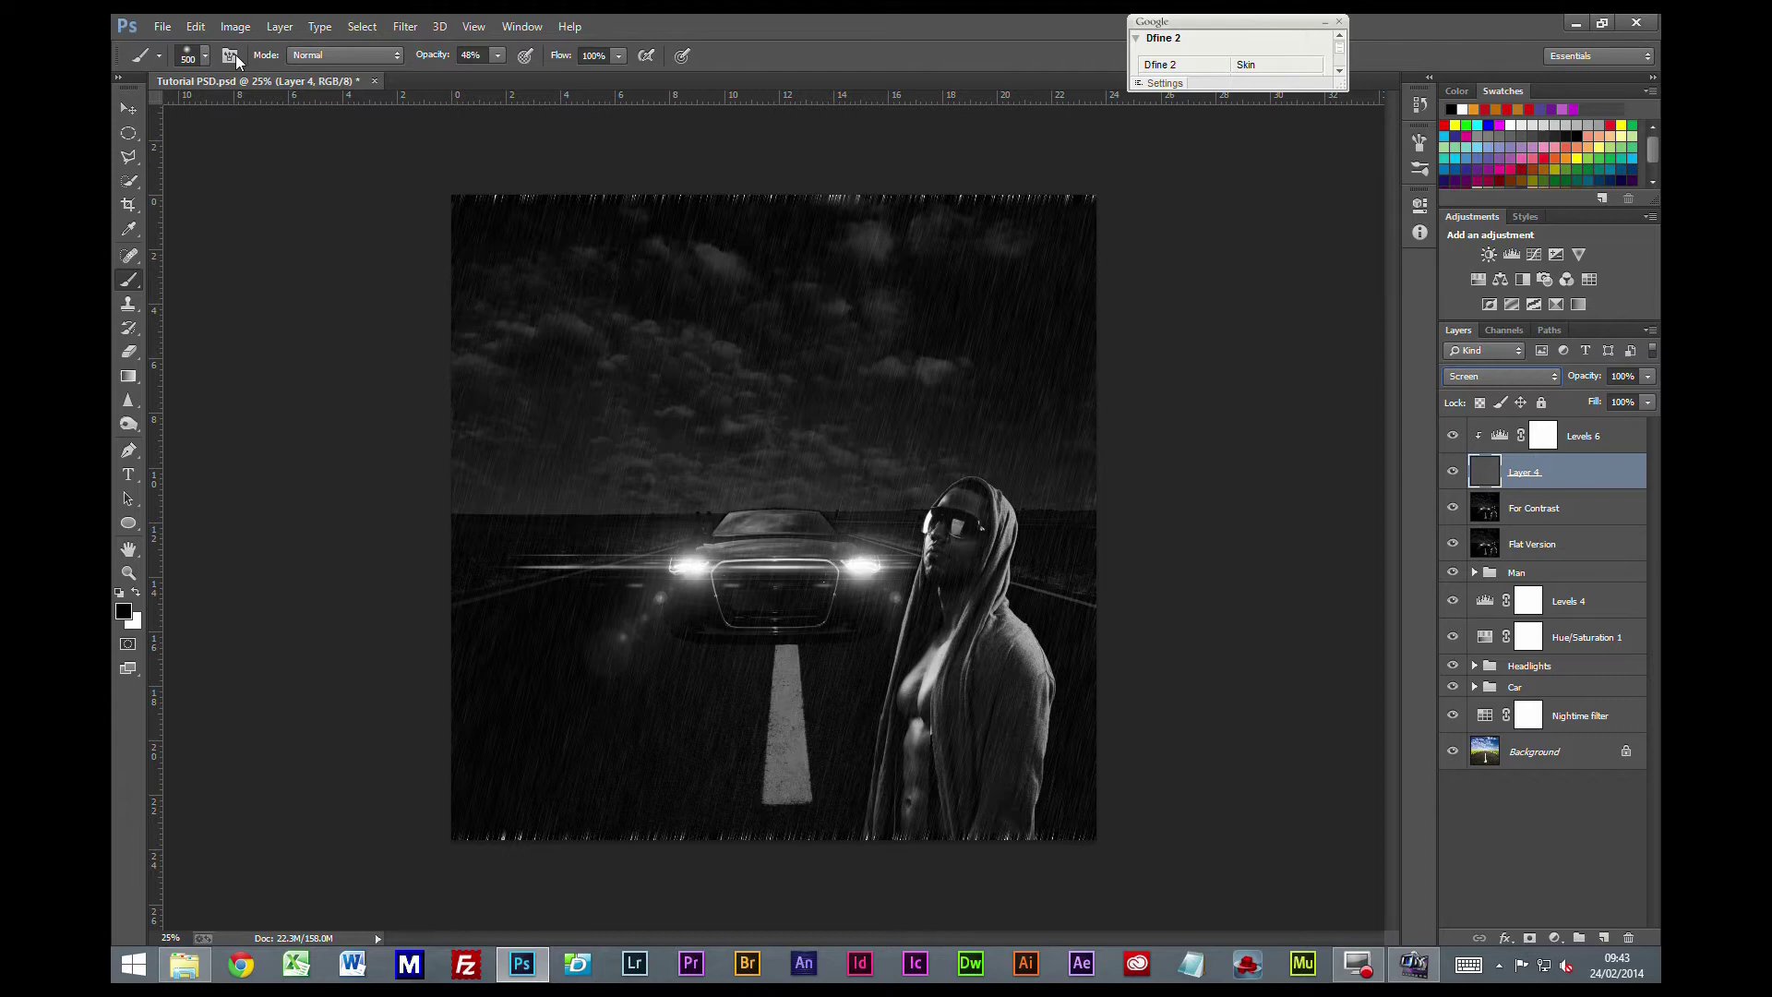
- Stretch the rain layer to about 103% height so it reaches the canvas bottom, and commit
key(ctrl+t)
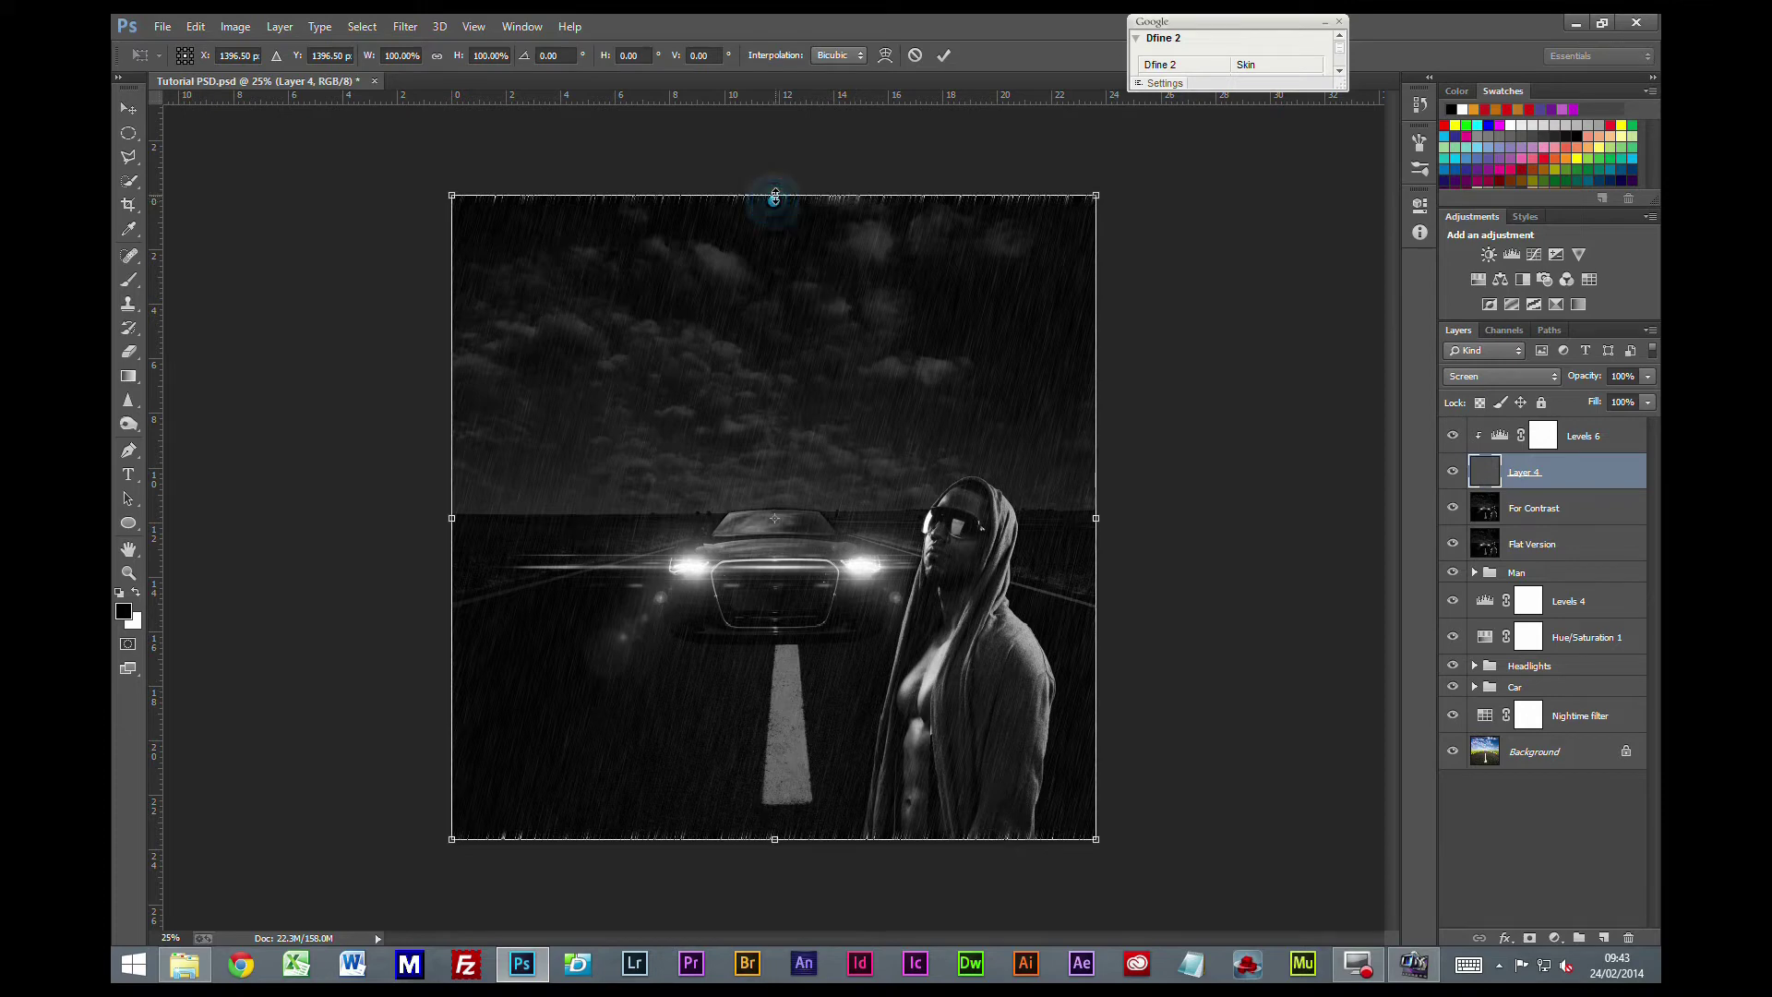
drag(774, 197, 775, 188)
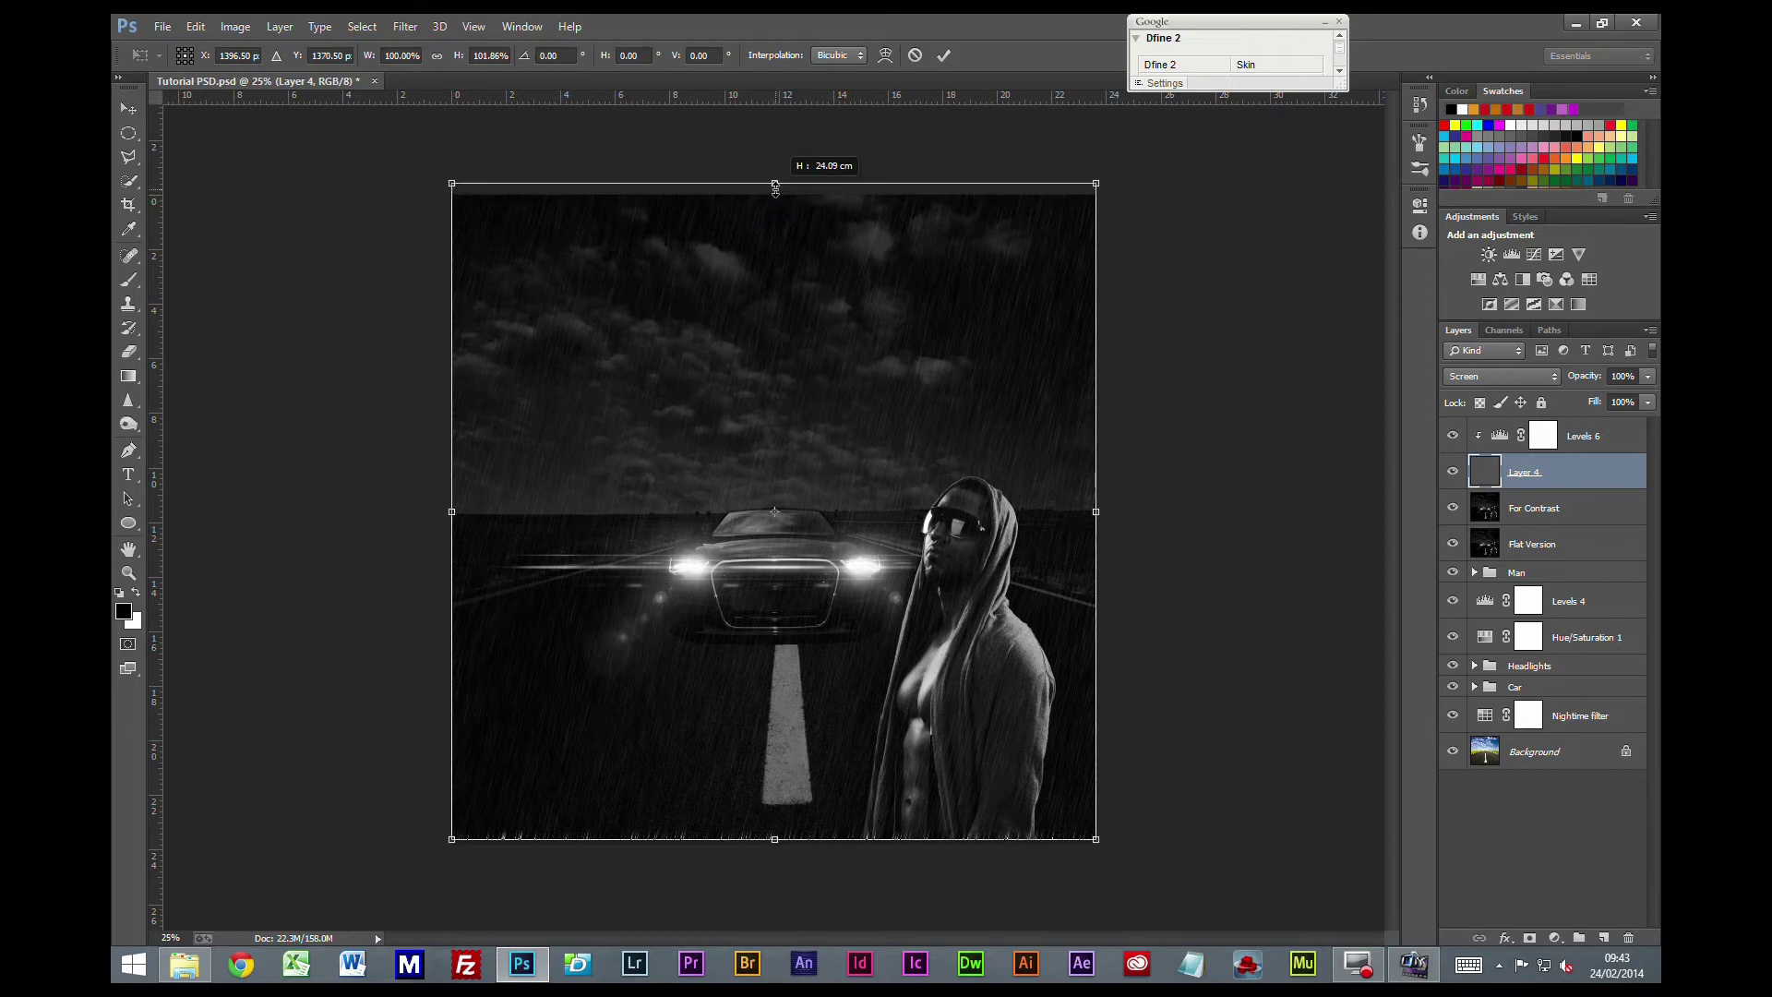
click(772, 846)
drag(773, 846, 772, 854)
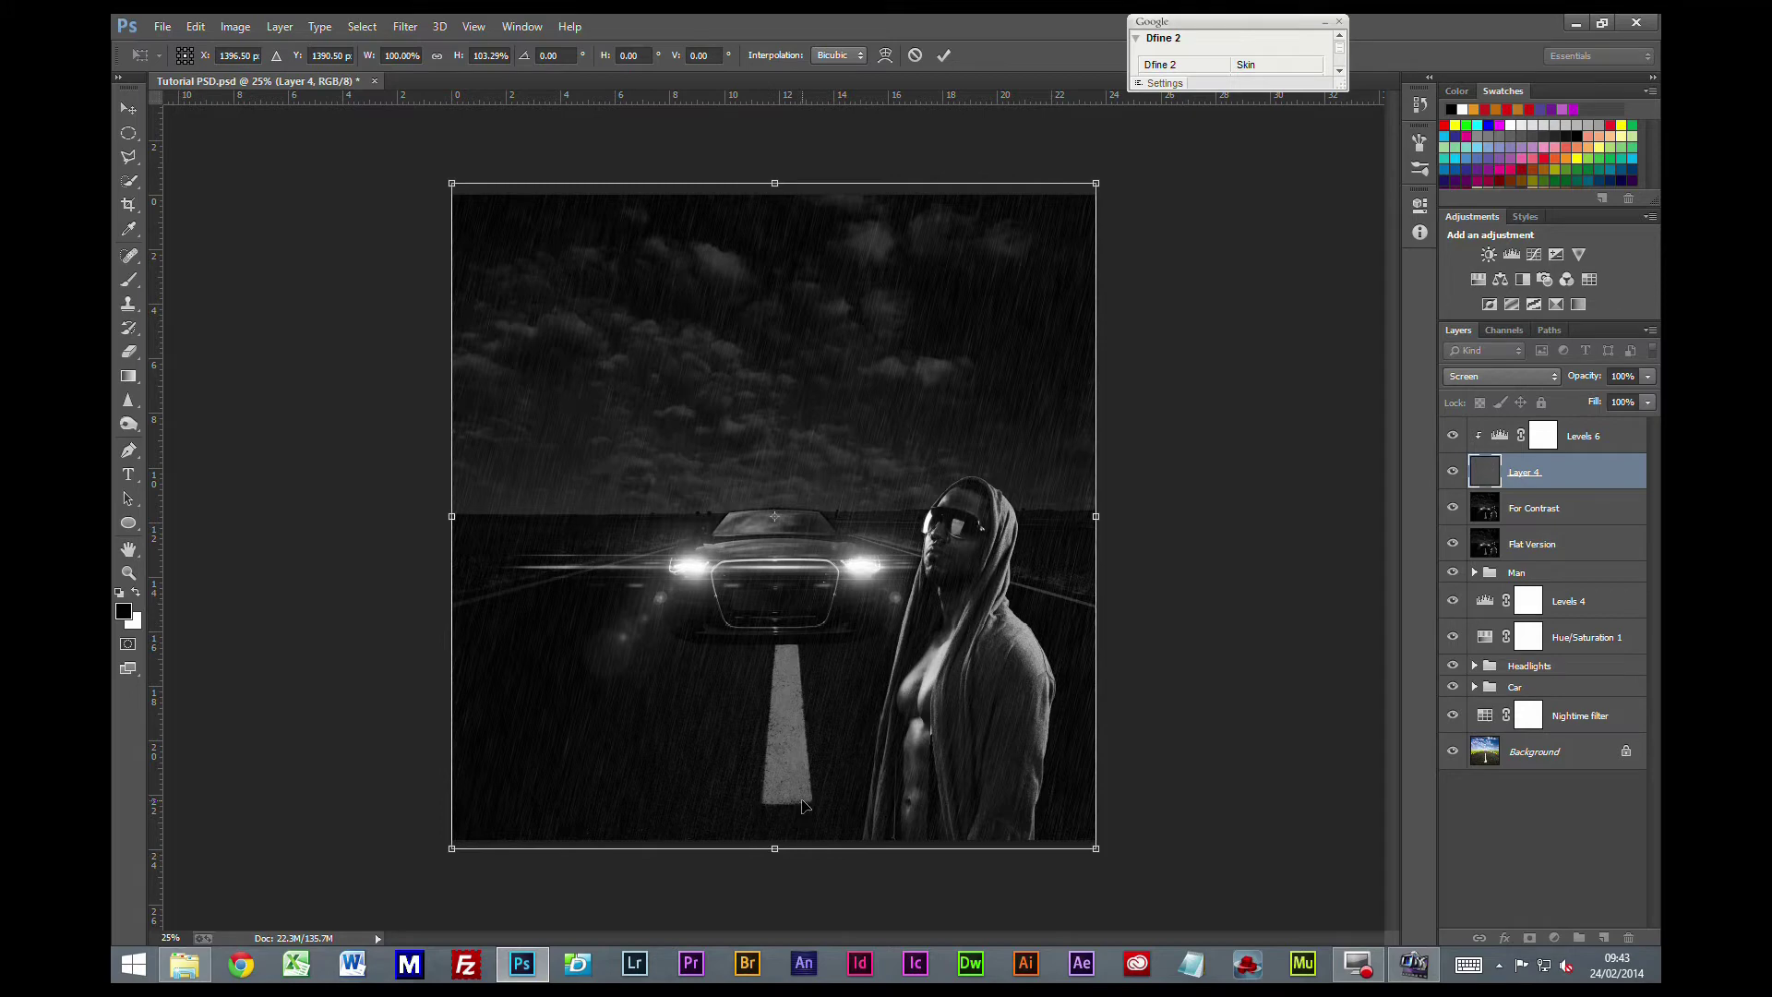
key(Return)
key(b)
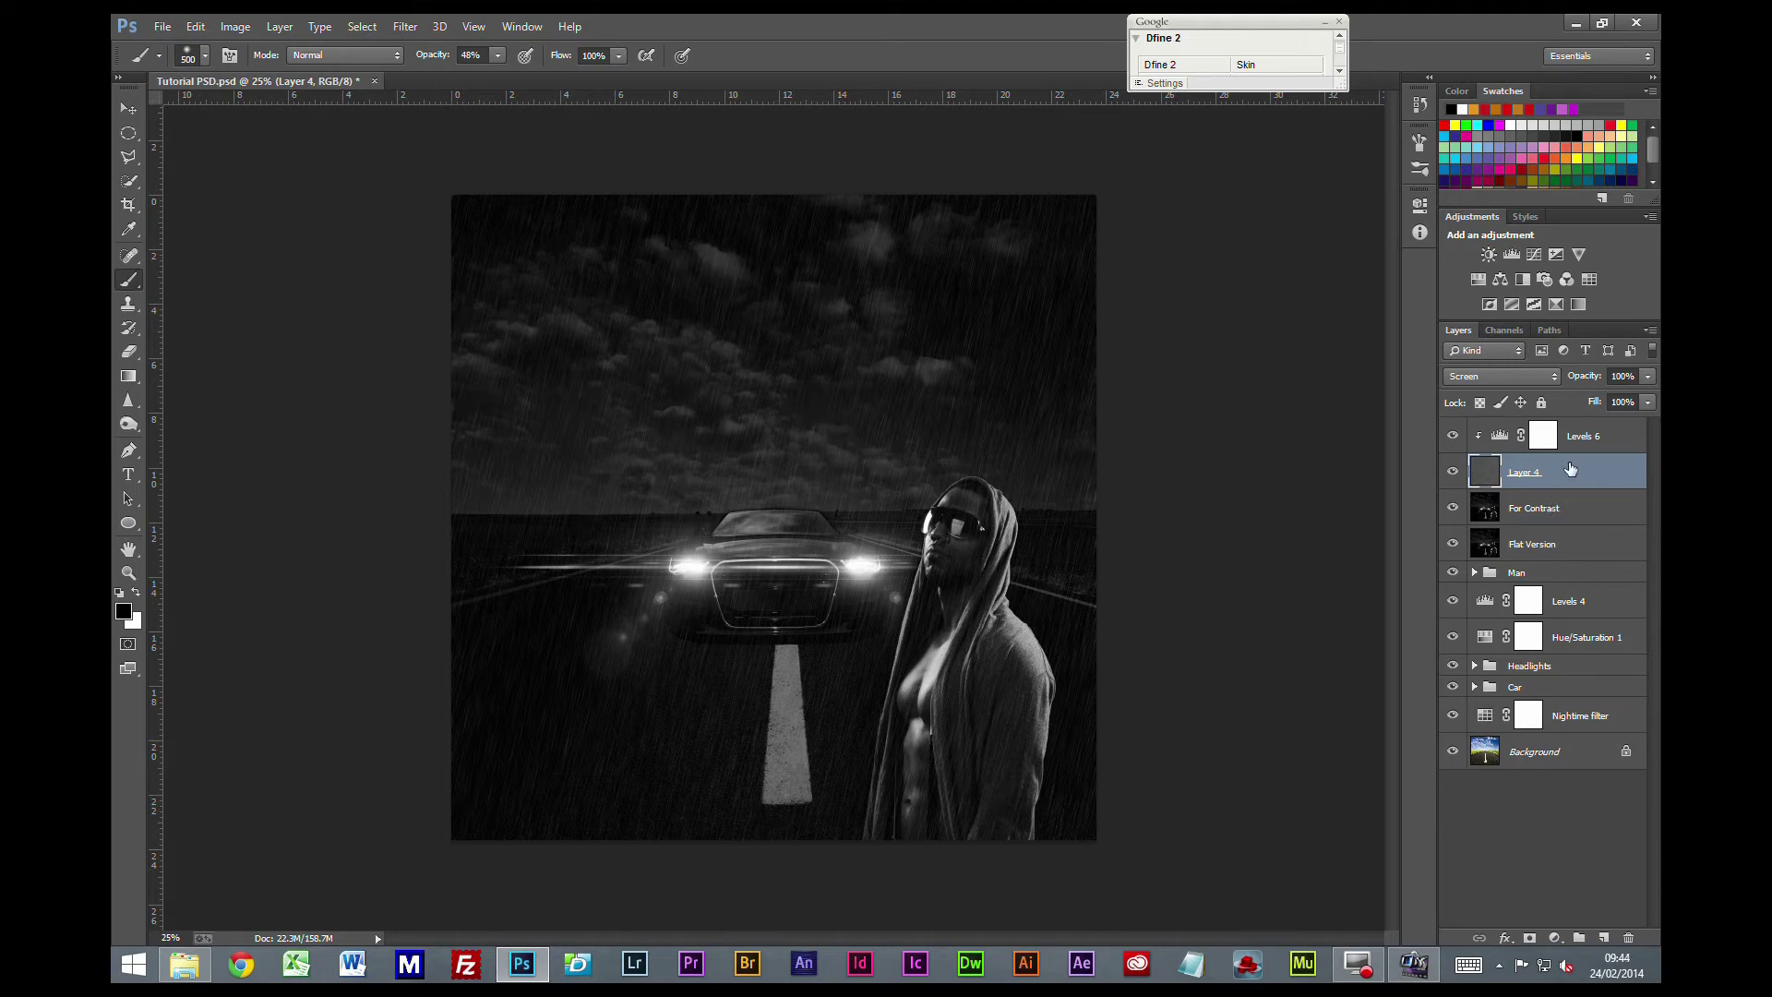
- Add a layer mask to Layer 4 and paint out rain over the sky at 36% brush opacity
click(1530, 938)
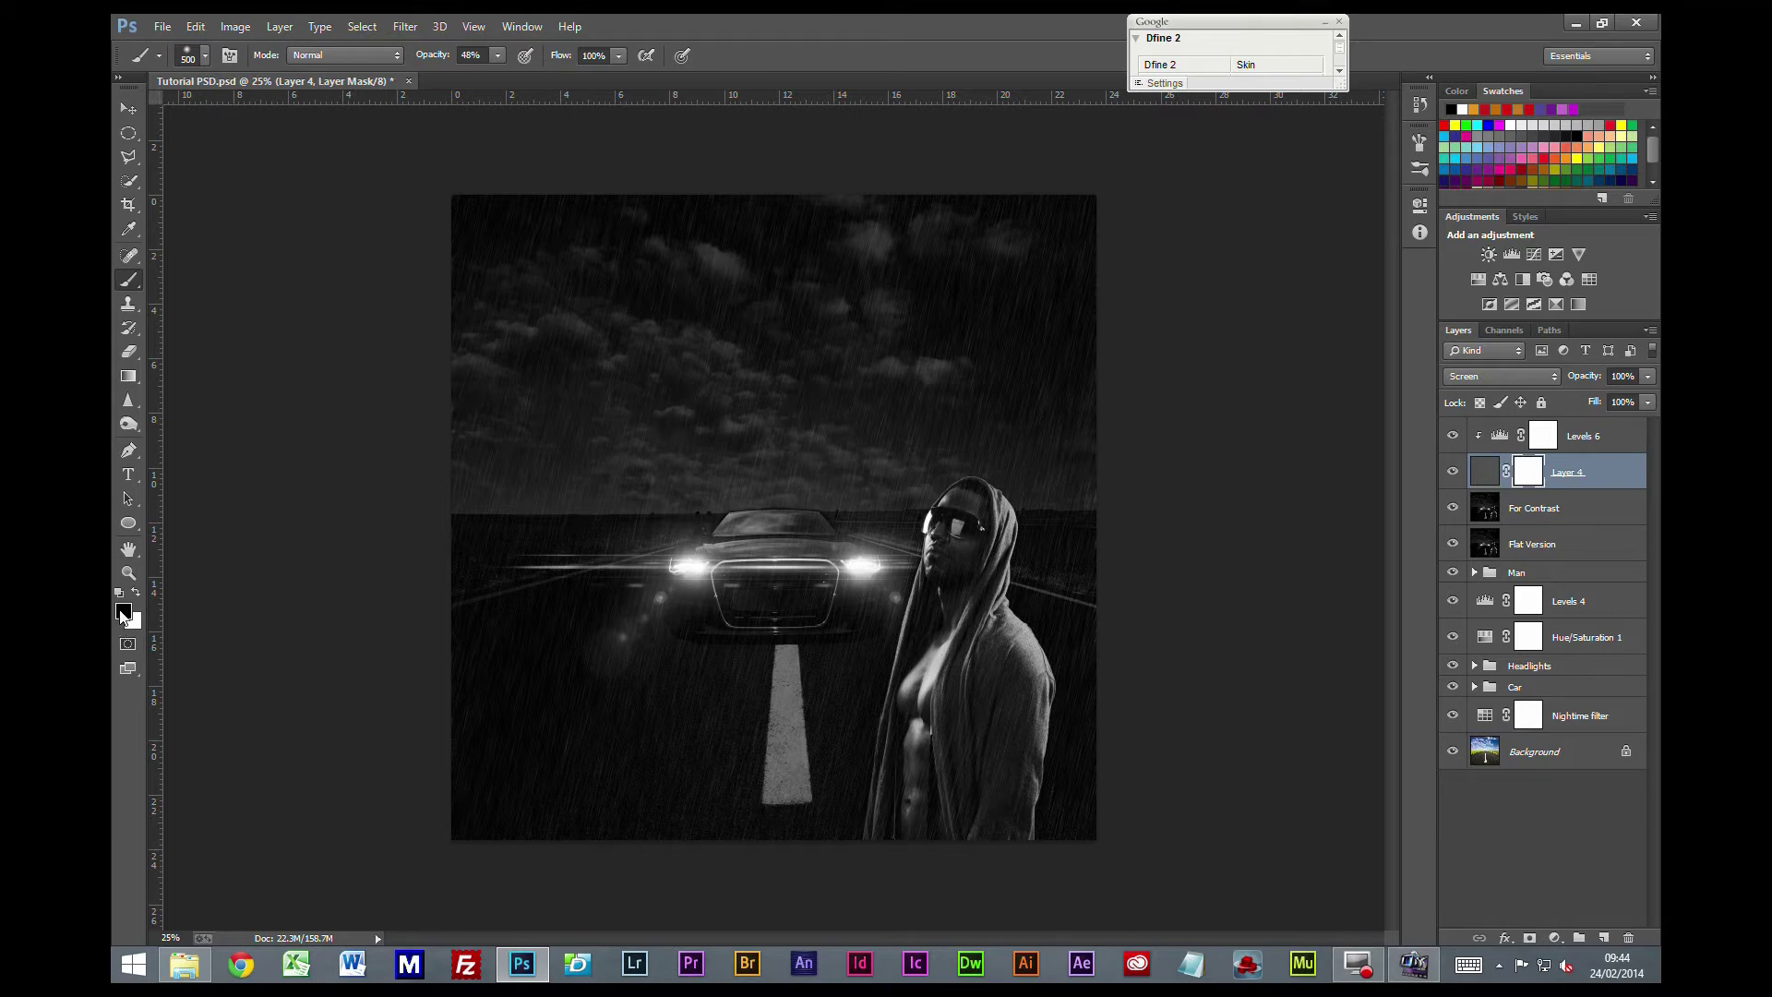
click(131, 279)
click(497, 57)
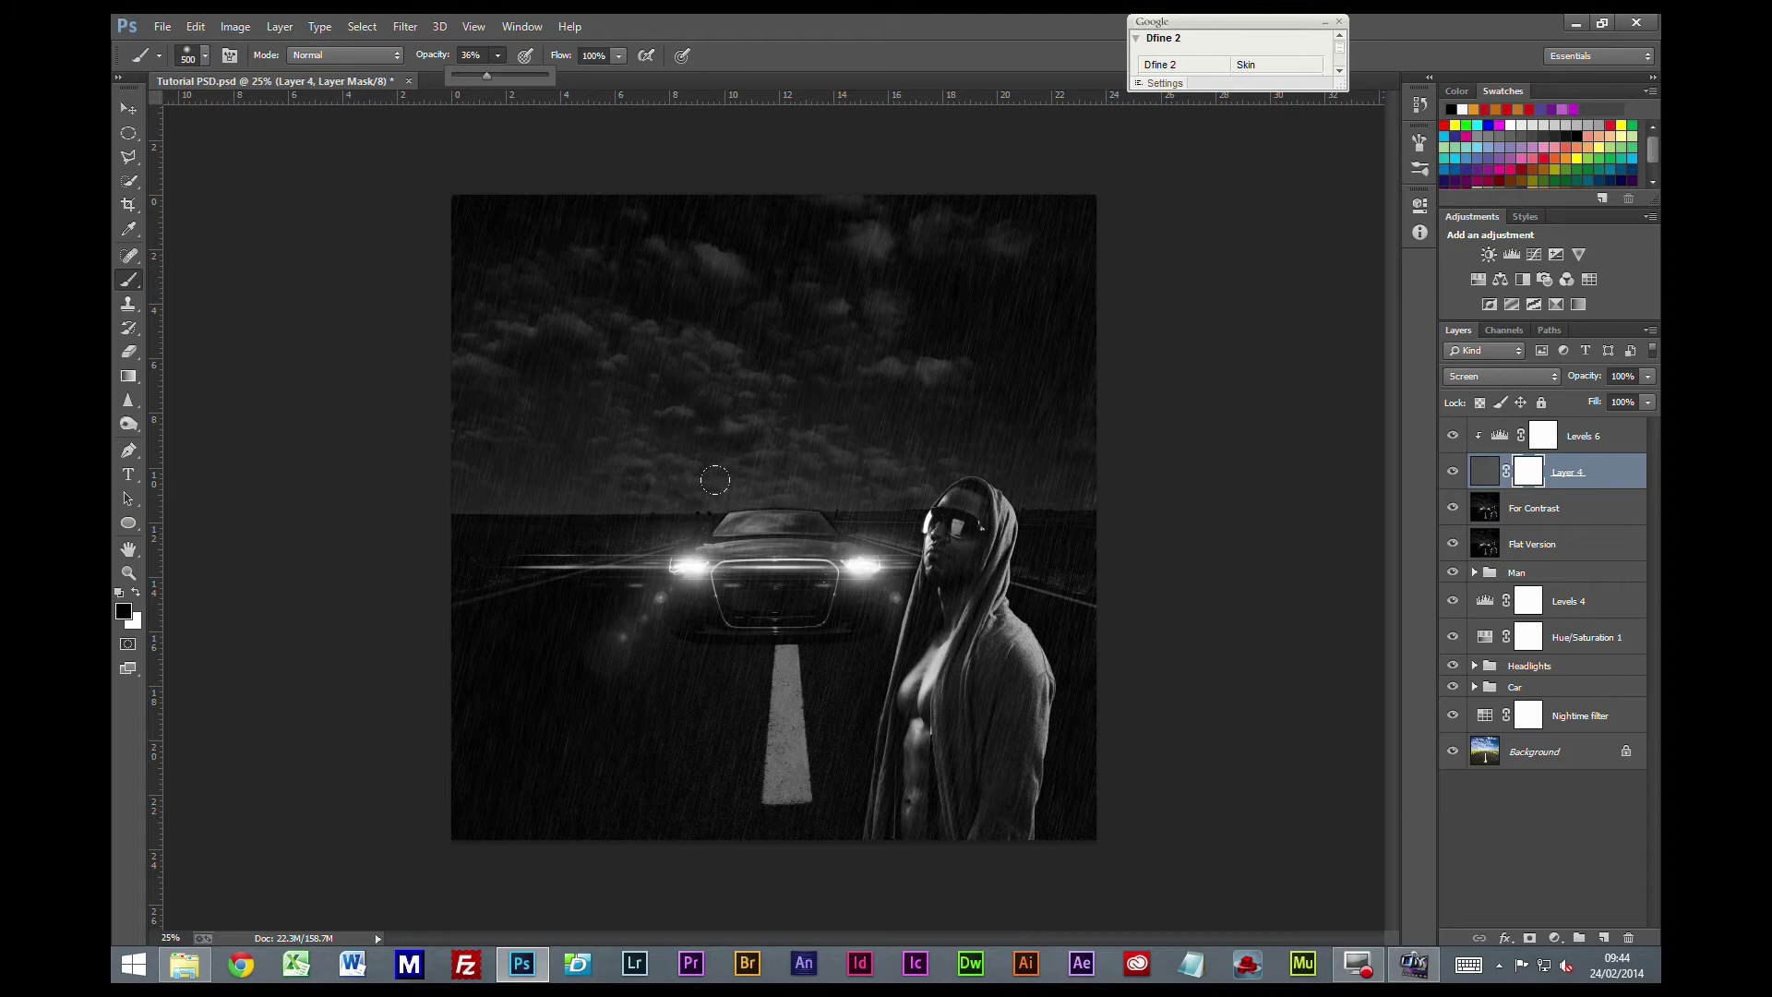
click(1535, 482)
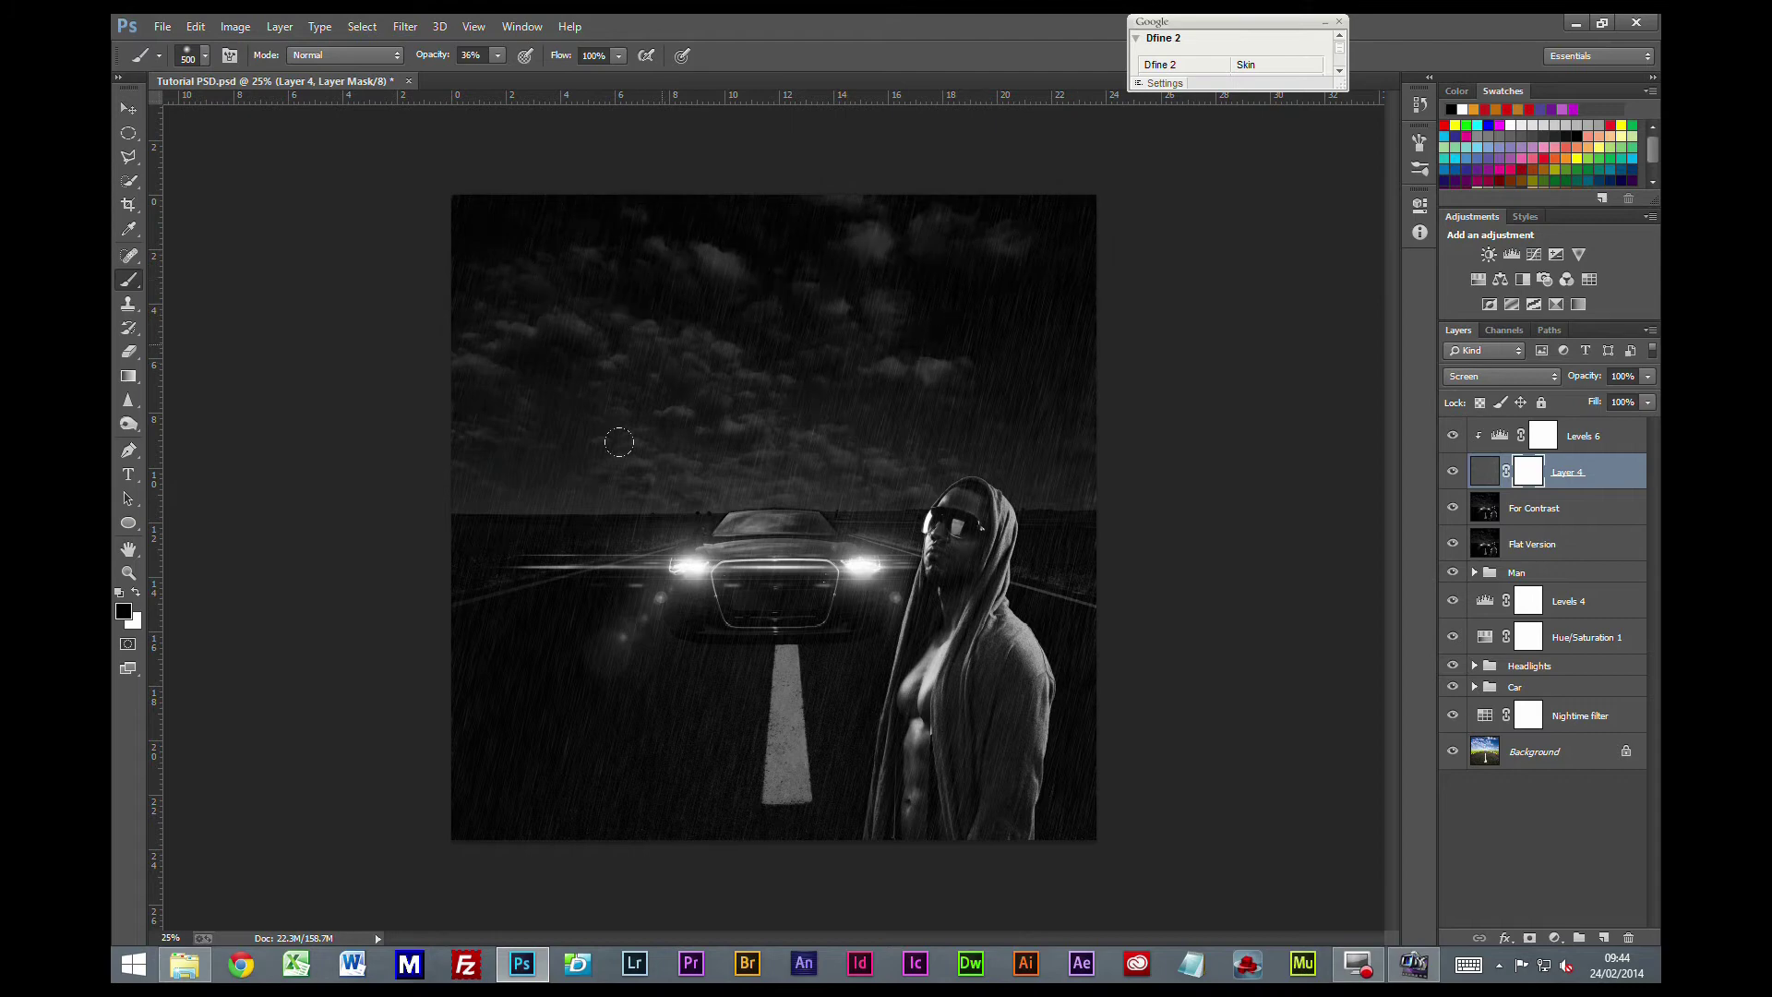
mouse_move(955, 374)
mouse_down()
mouse_move(1052, 344)
mouse_move(1096, 493)
mouse_up()
click(1061, 540)
click(475, 773)
click(594, 538)
click(467, 489)
- At 63% brush opacity, mask out rain over the man's hoodie, forehead, sunglasses and face
drag(497, 55, 524, 93)
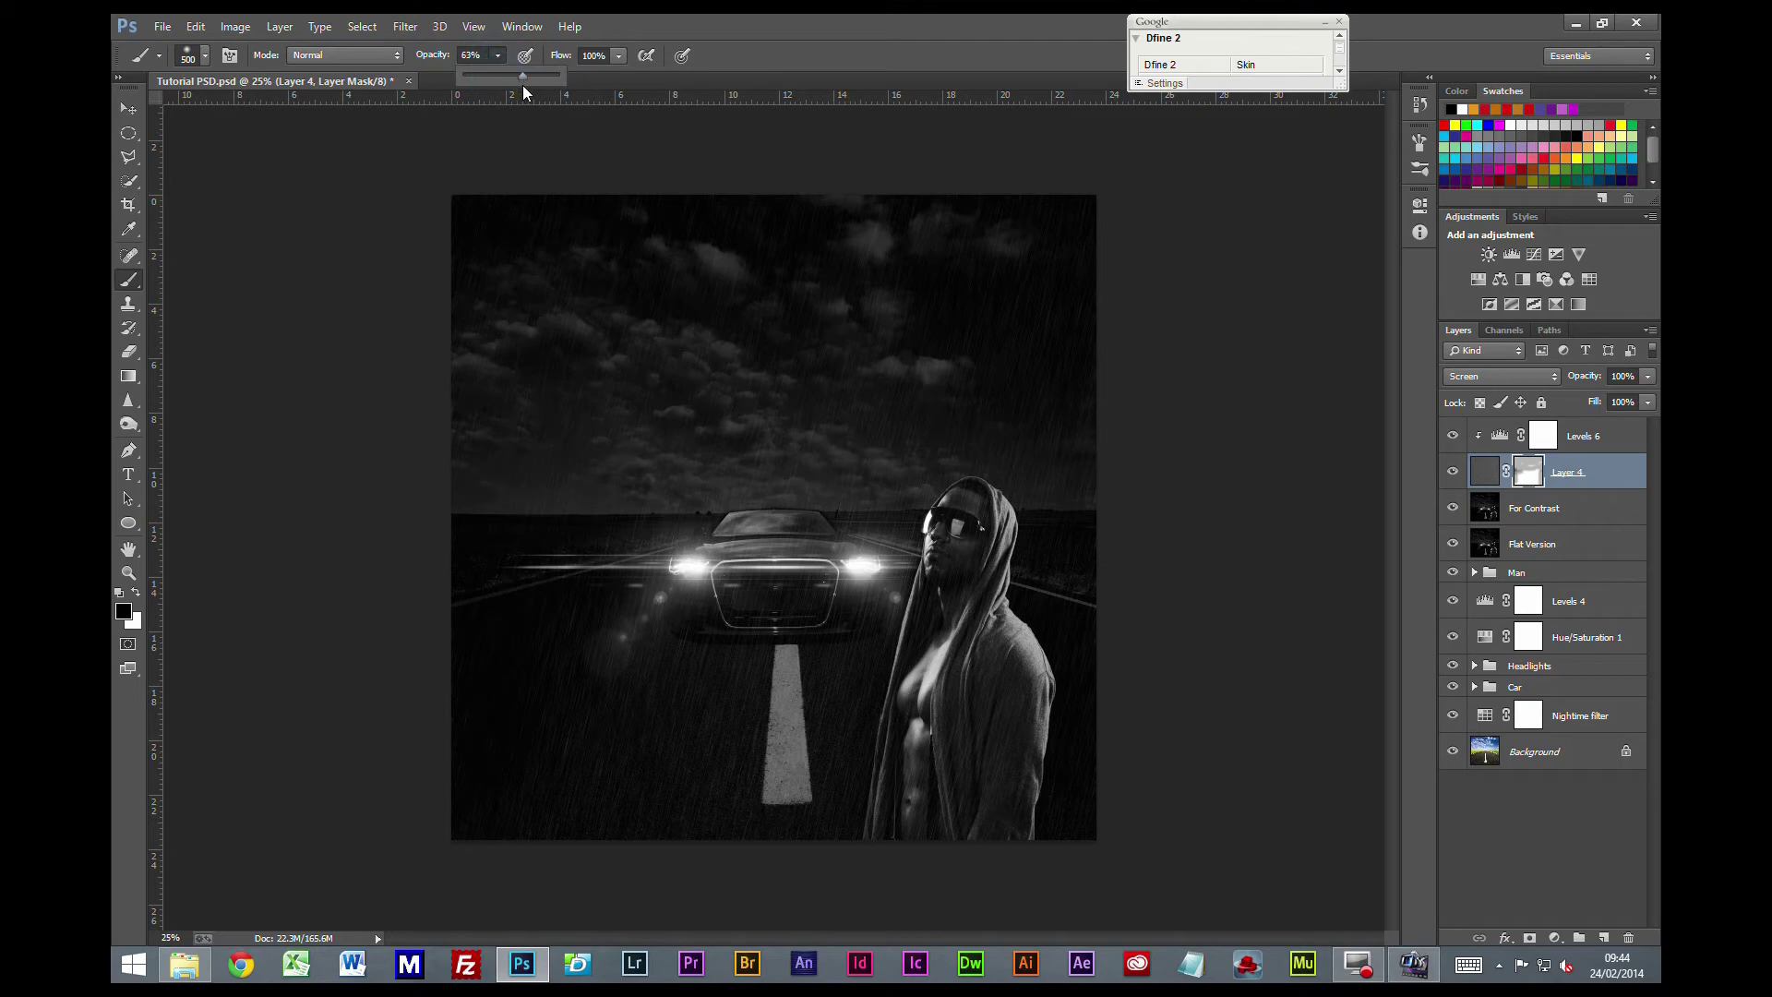
scroll(965, 666, up, 2)
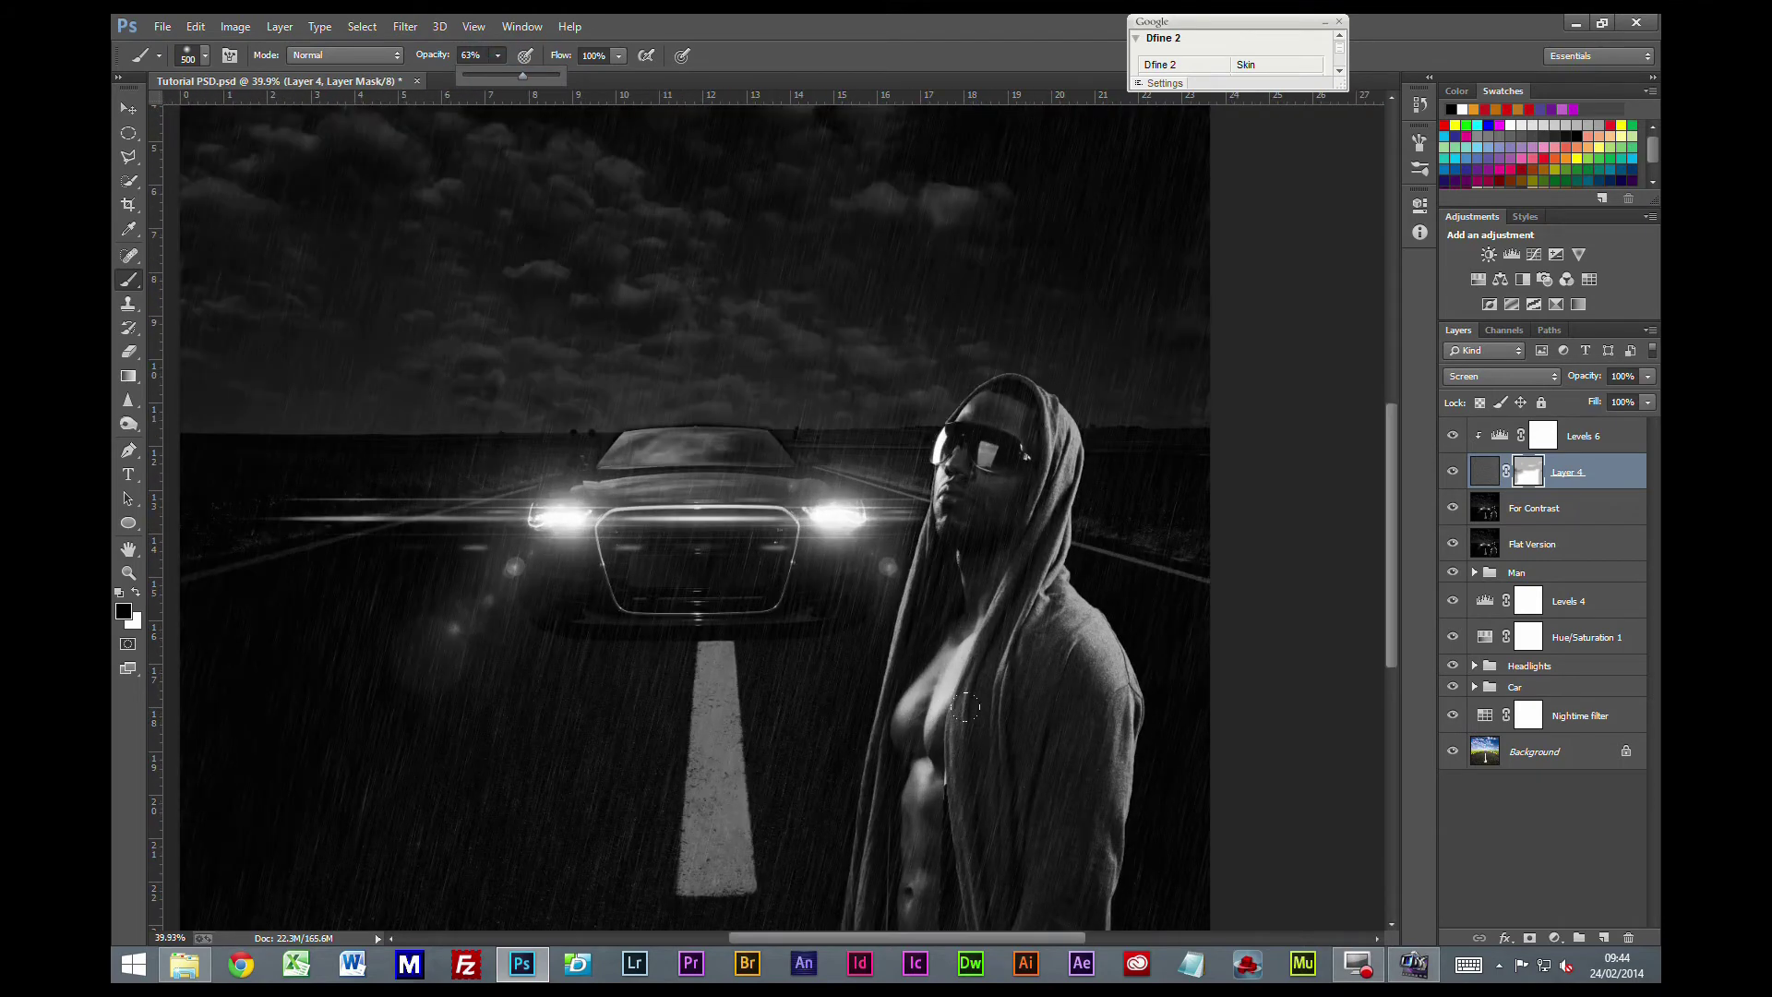
drag(1022, 764, 918, 626)
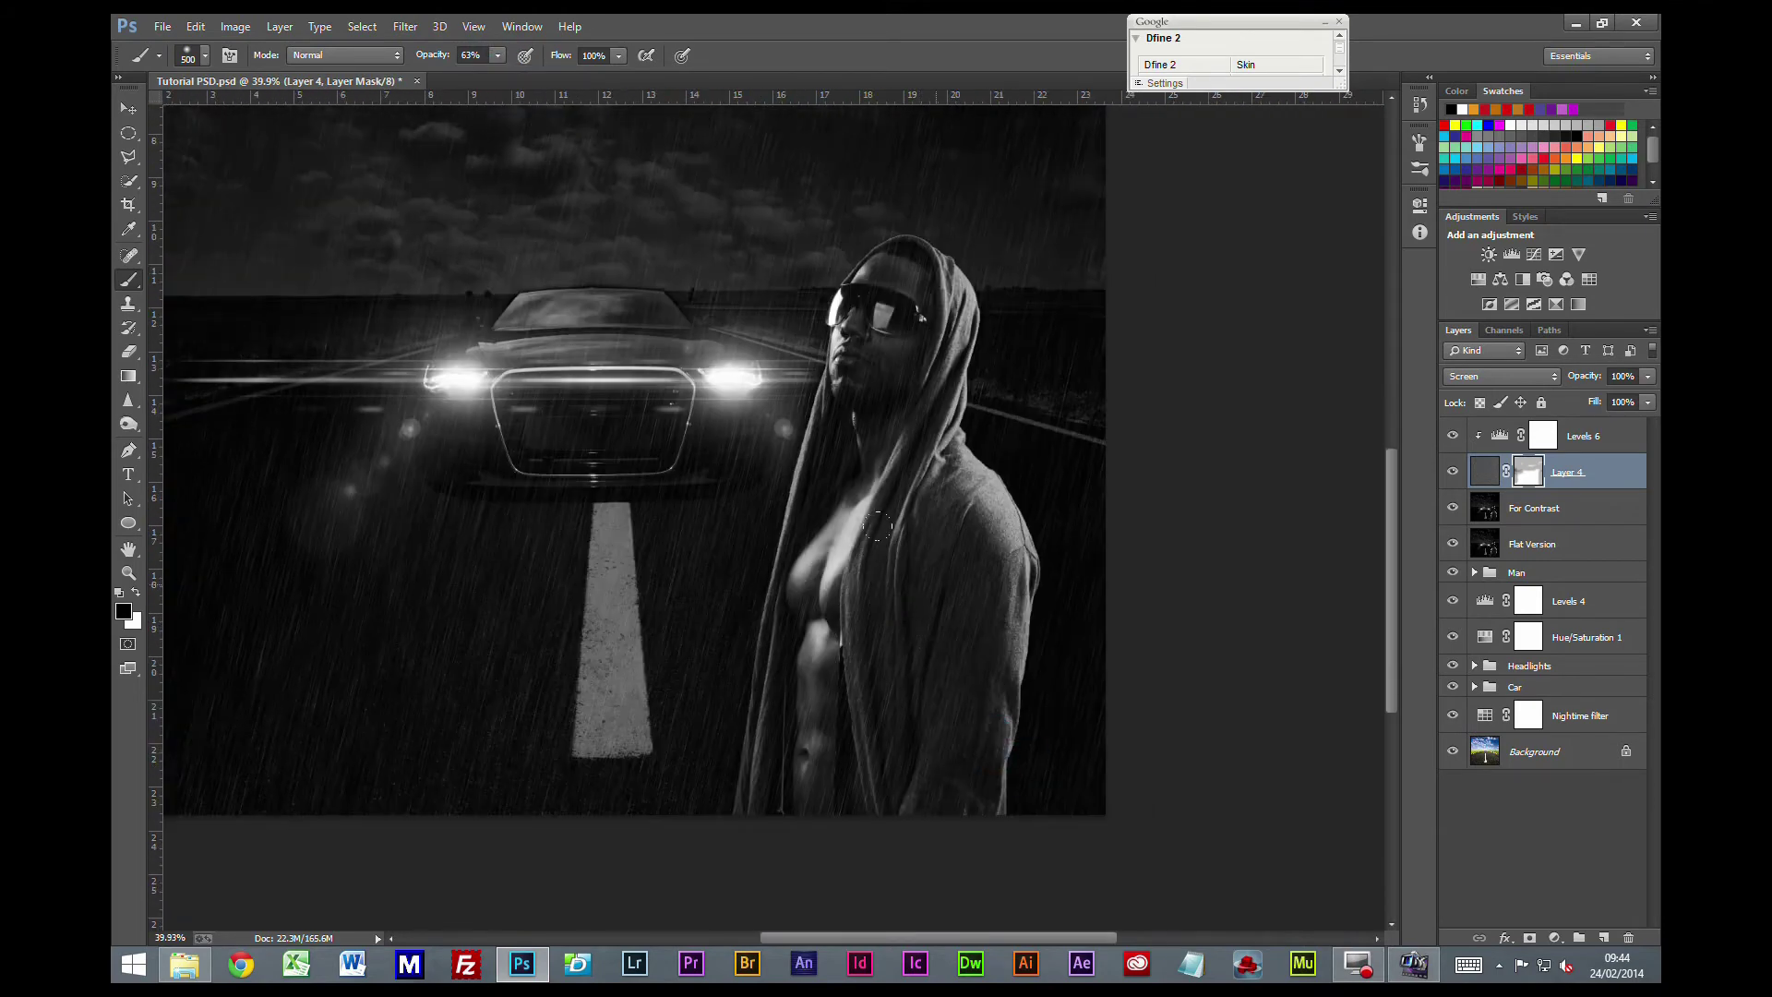
click(933, 561)
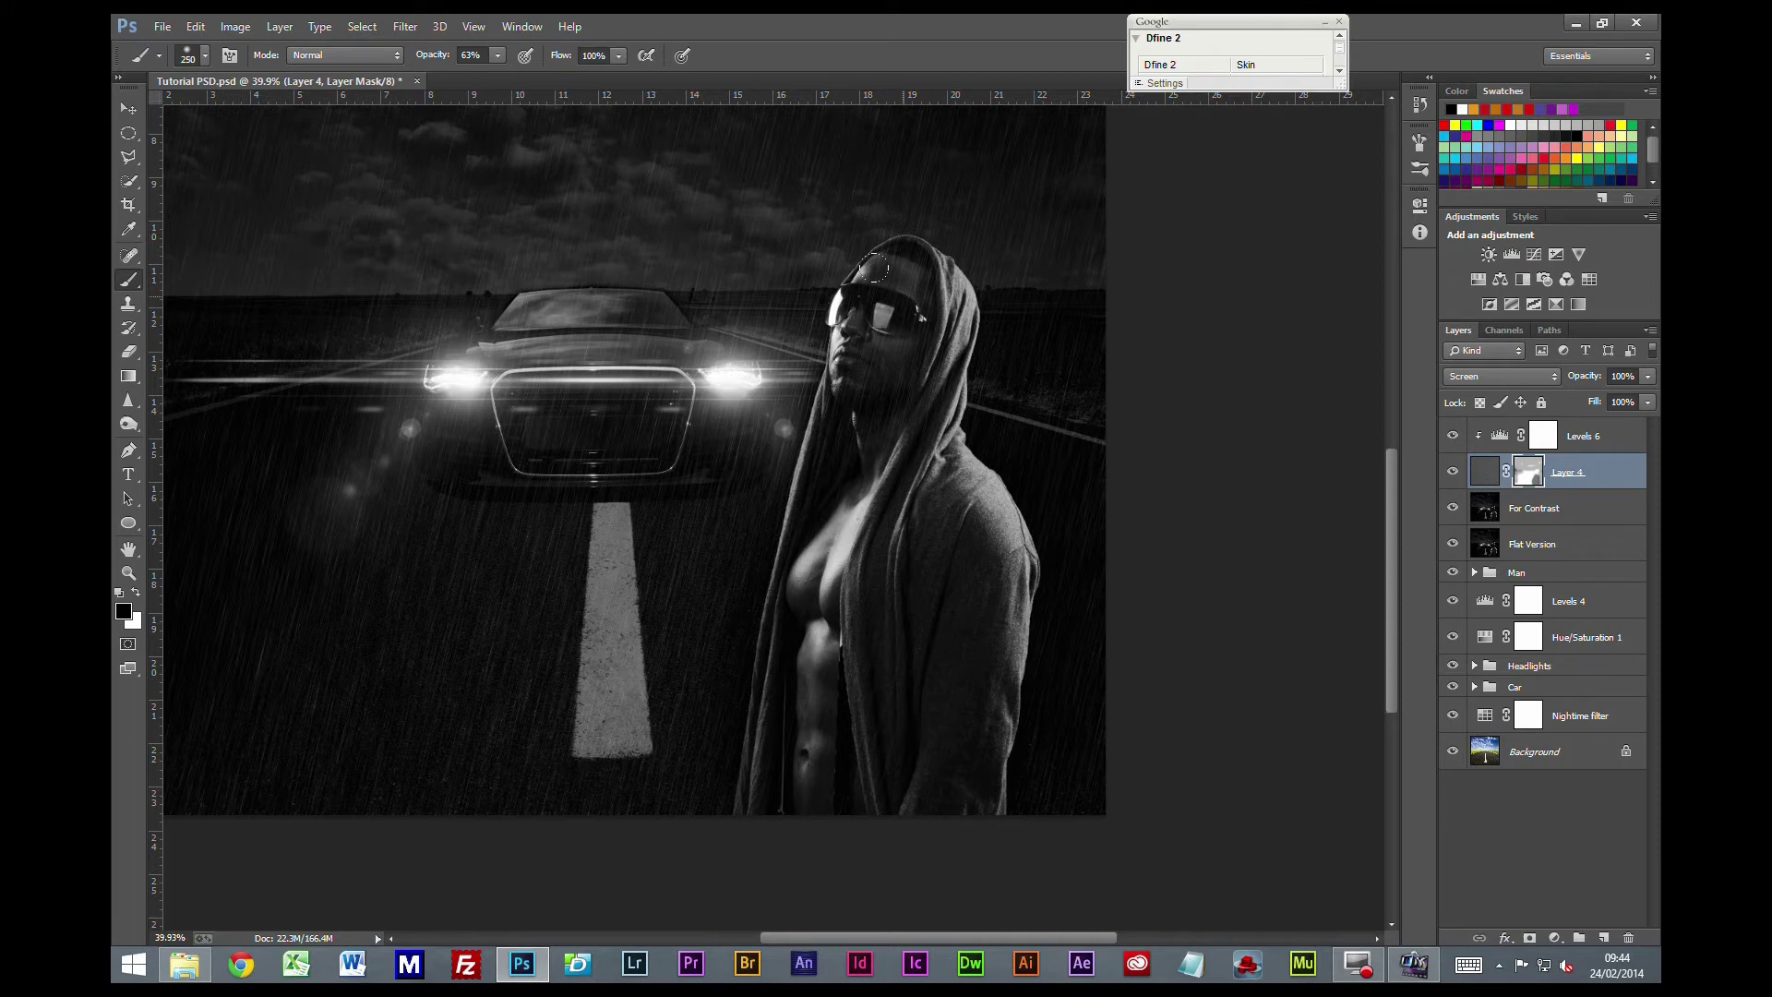
click(901, 289)
click(831, 789)
key(ctrl+minus)
key(ctrl+minus)
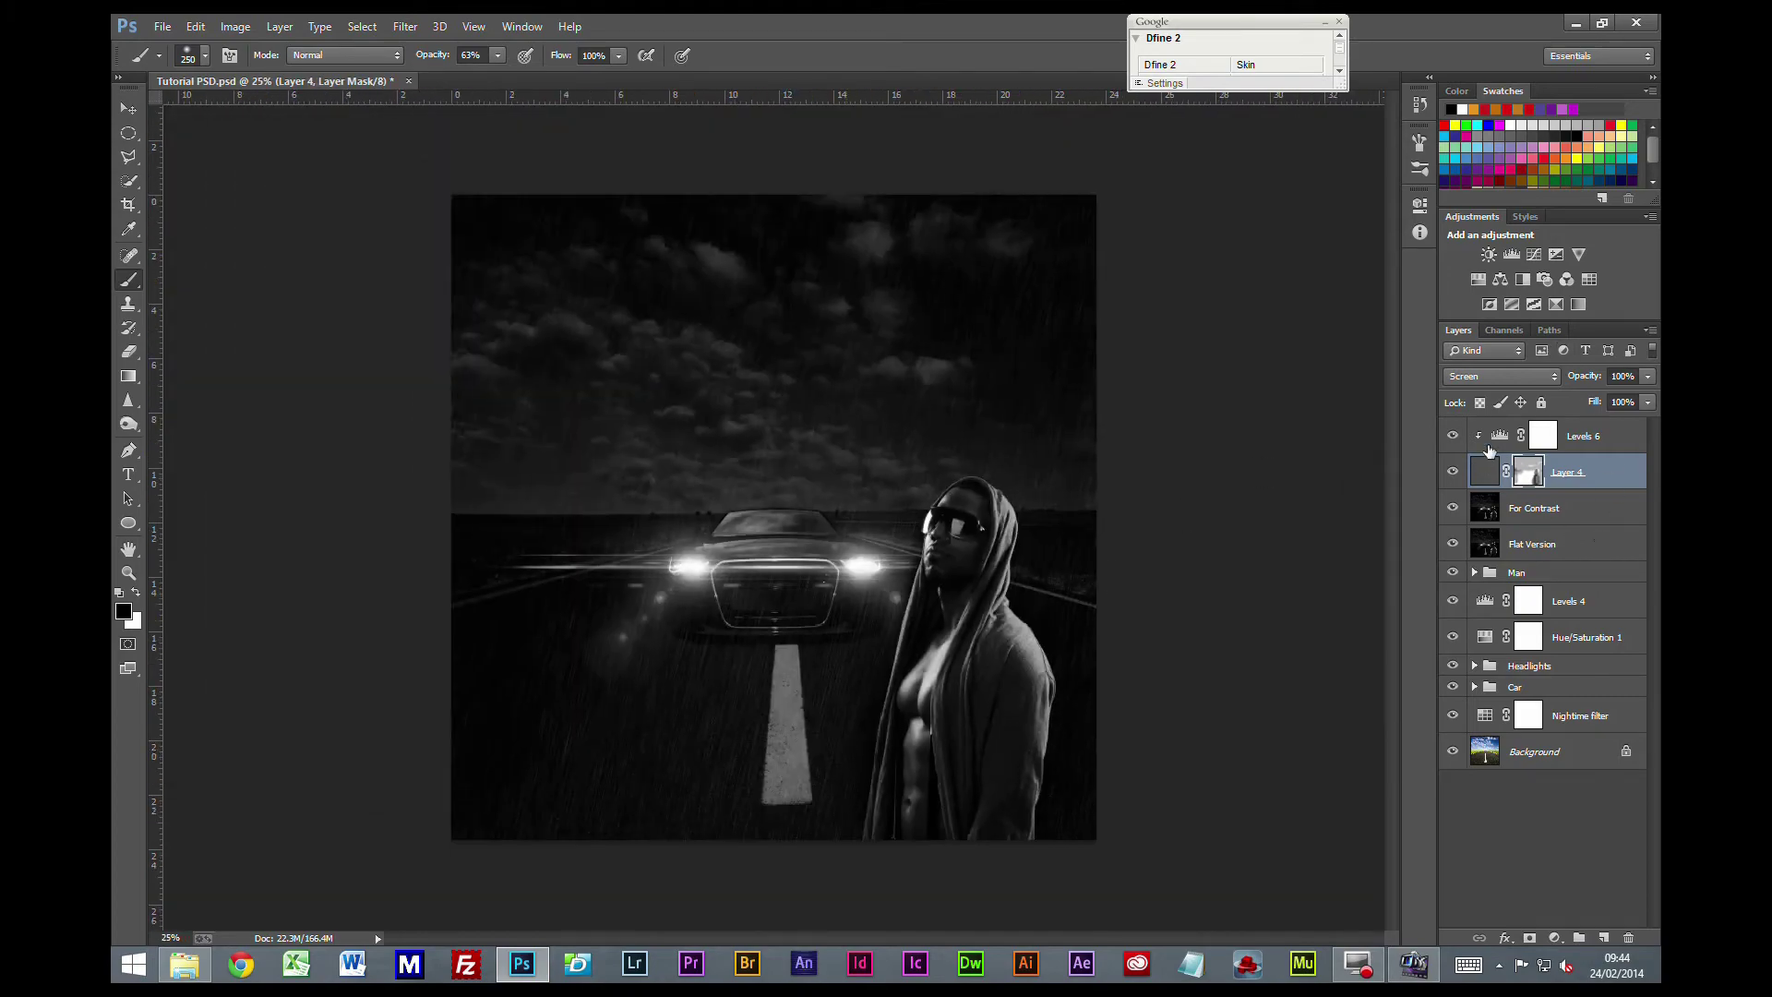
- Apply a 2-pixel Gaussian Blur to the rain layer's pixels
click(1485, 472)
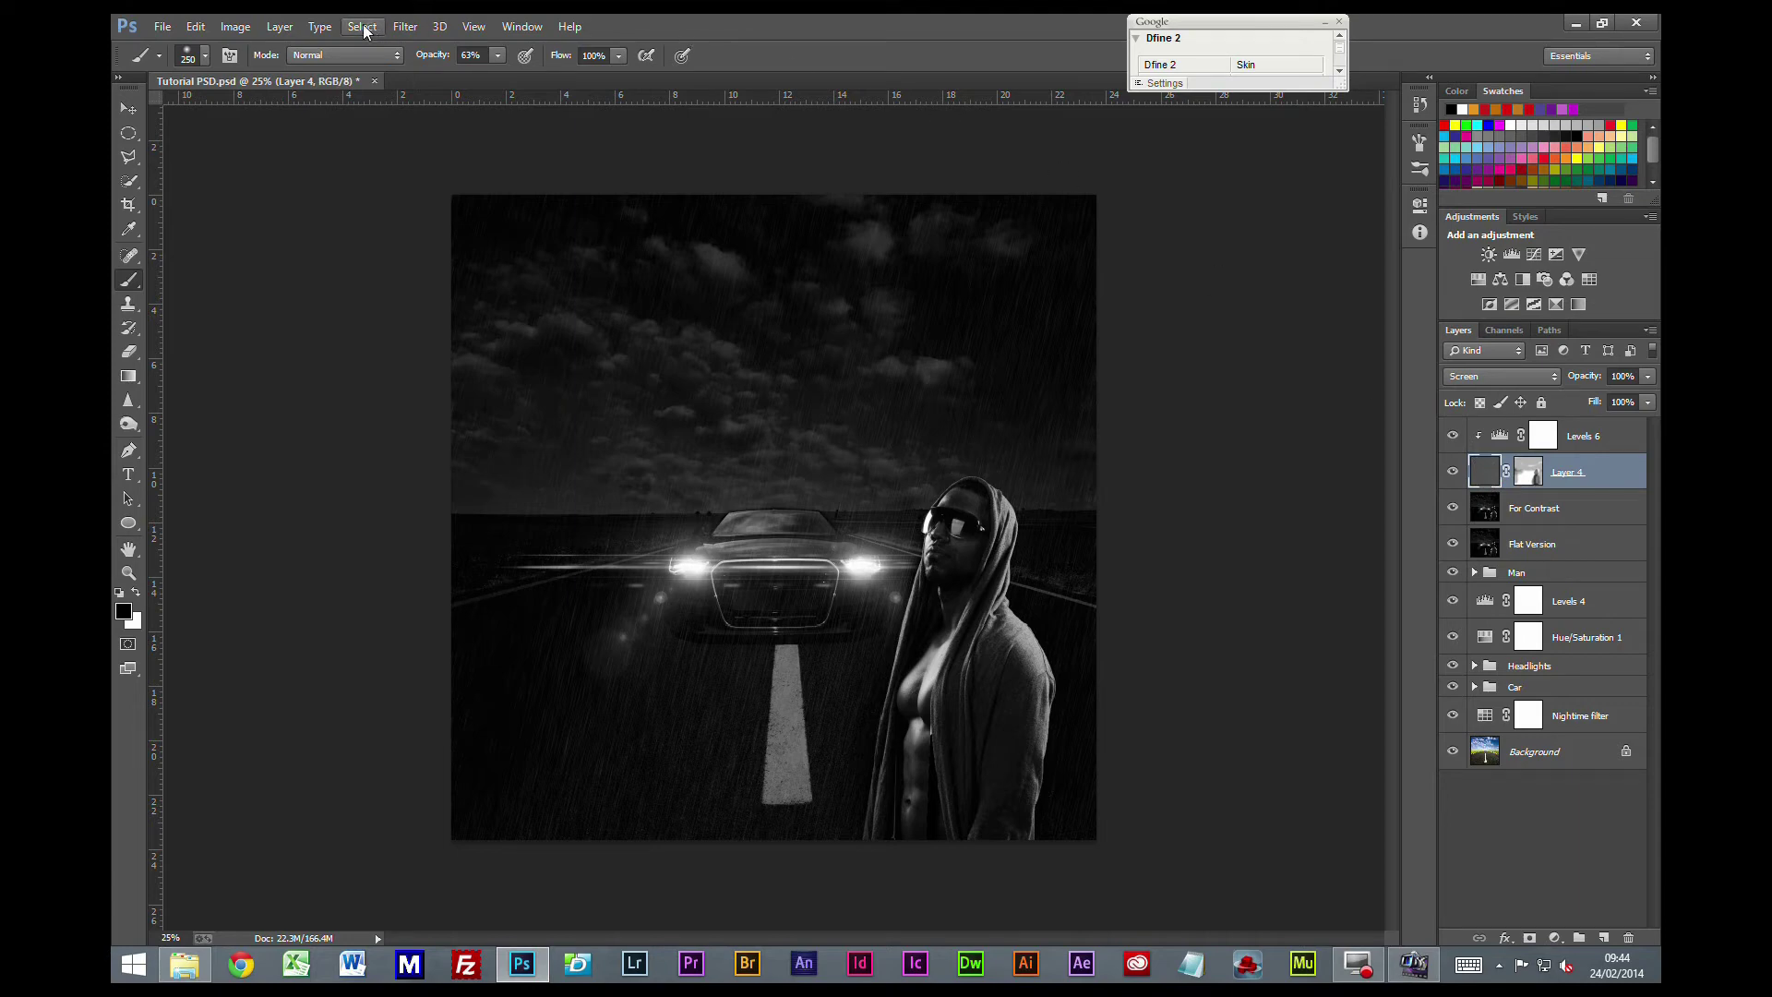
click(415, 33)
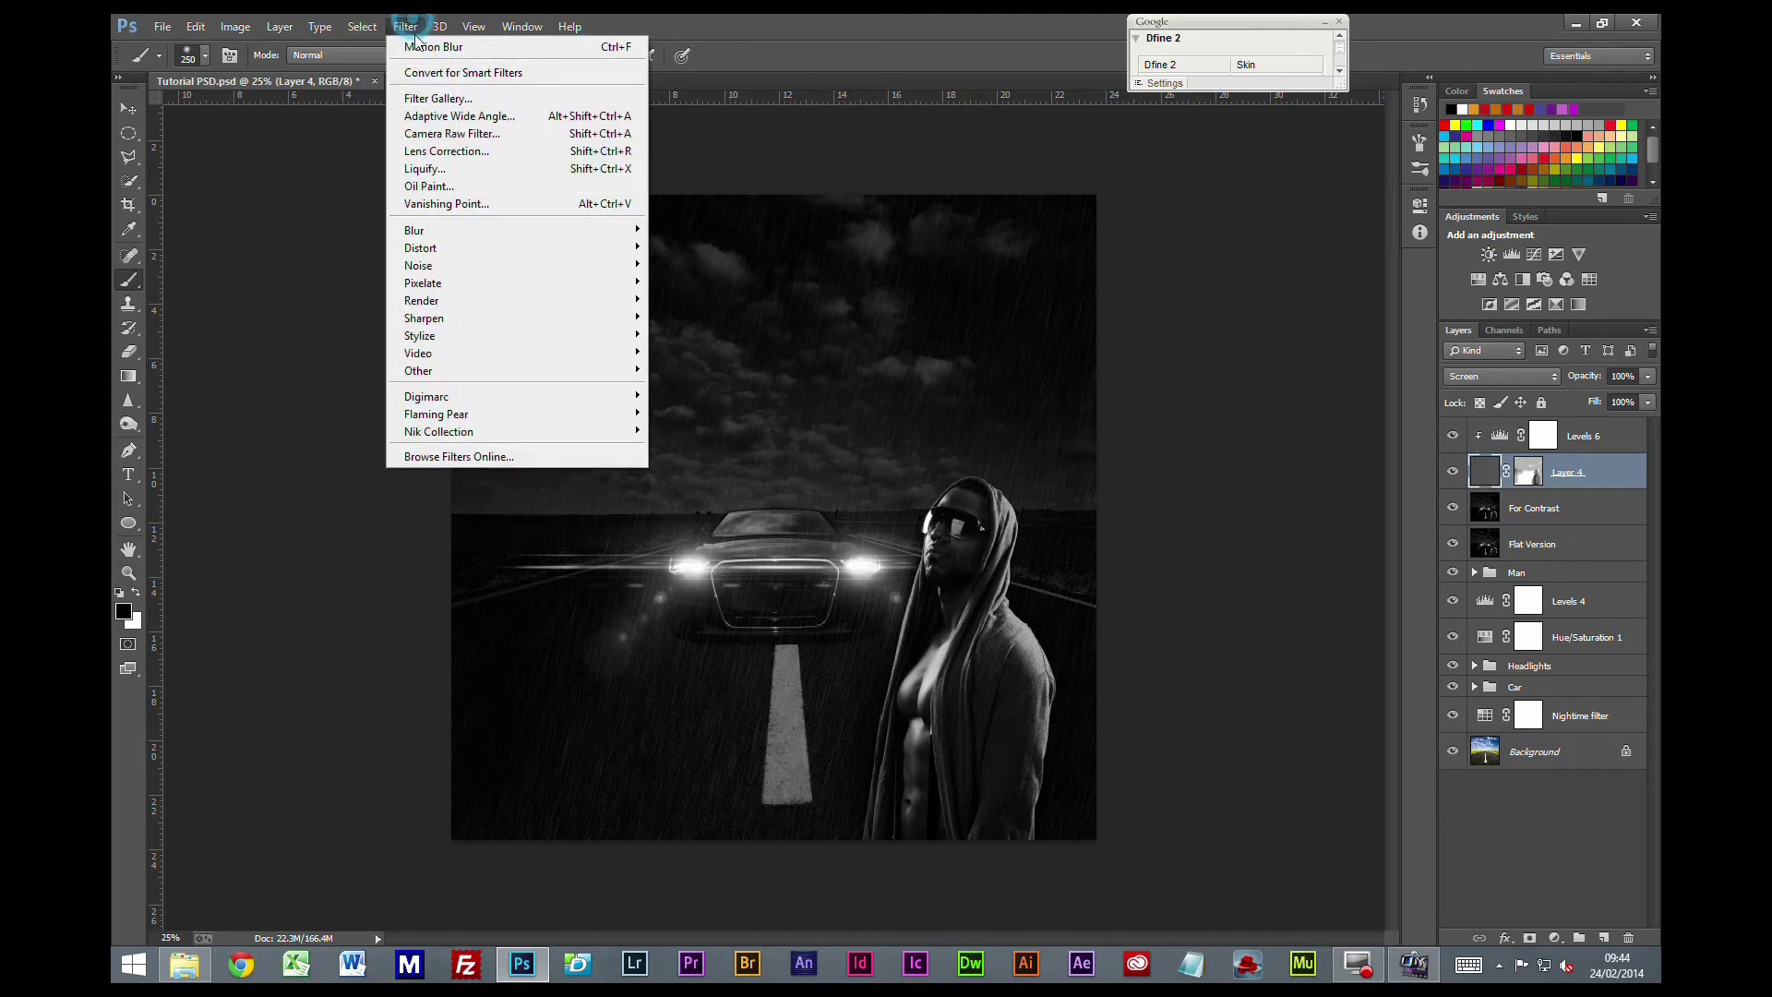
mouse_move(436, 233)
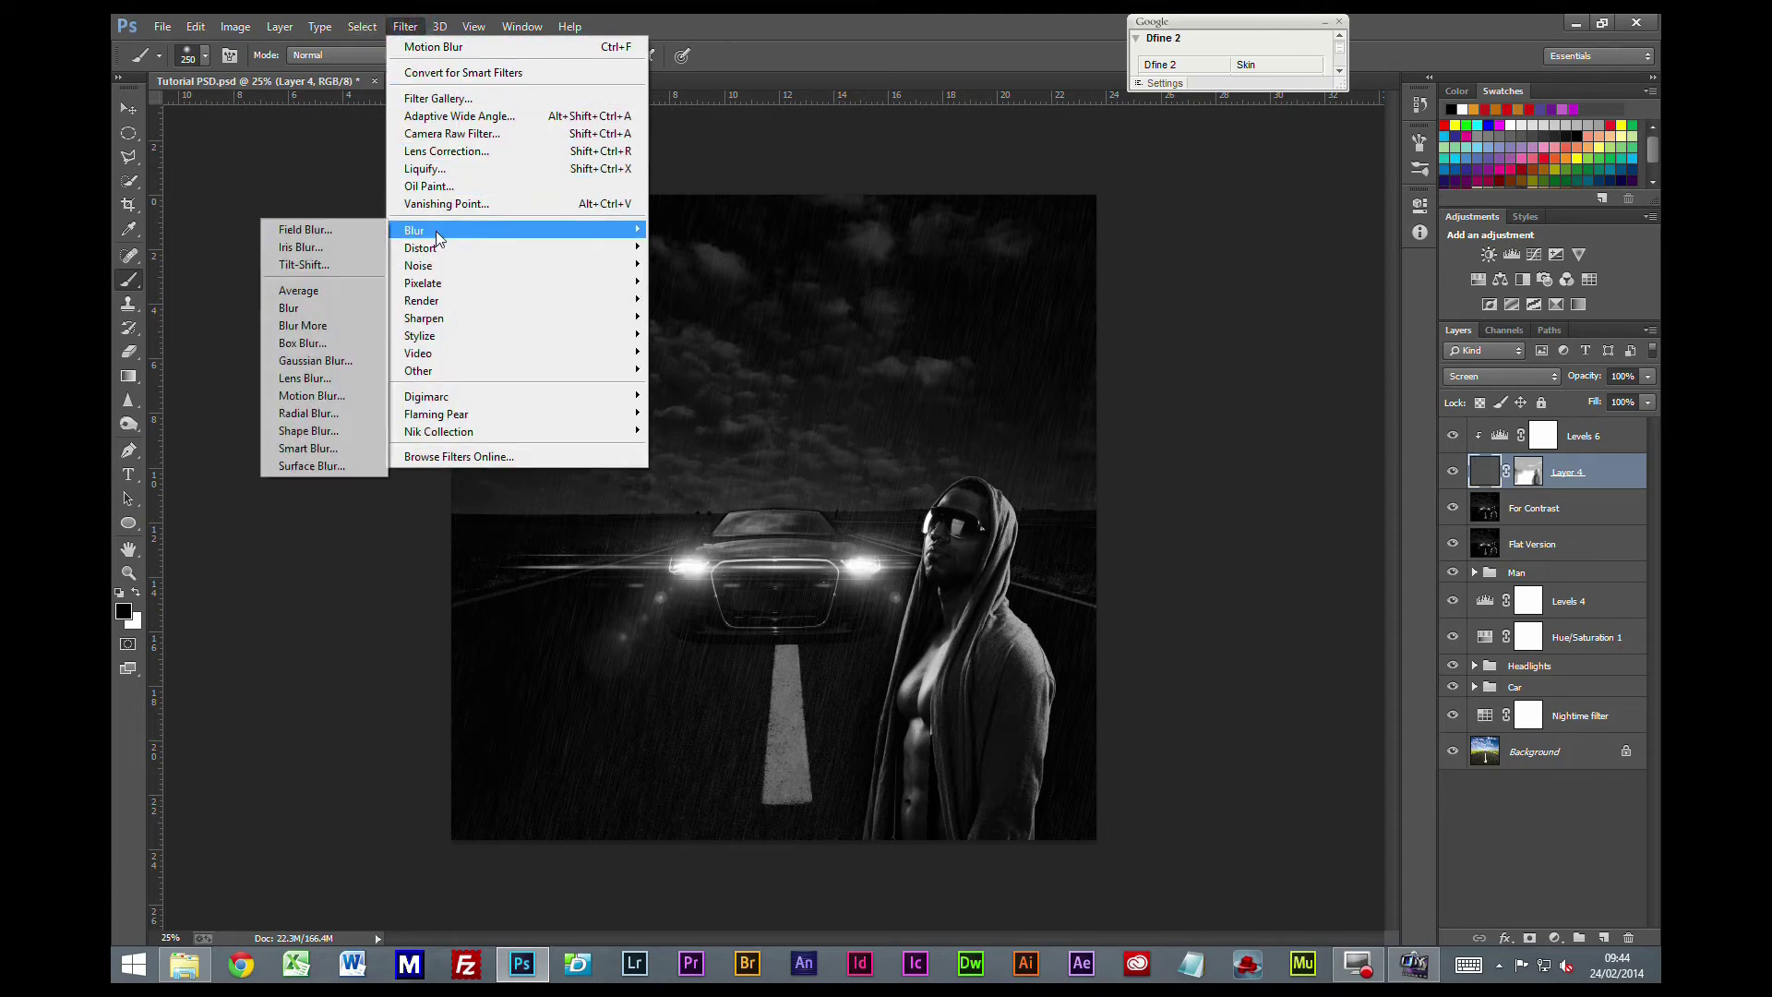
click(315, 360)
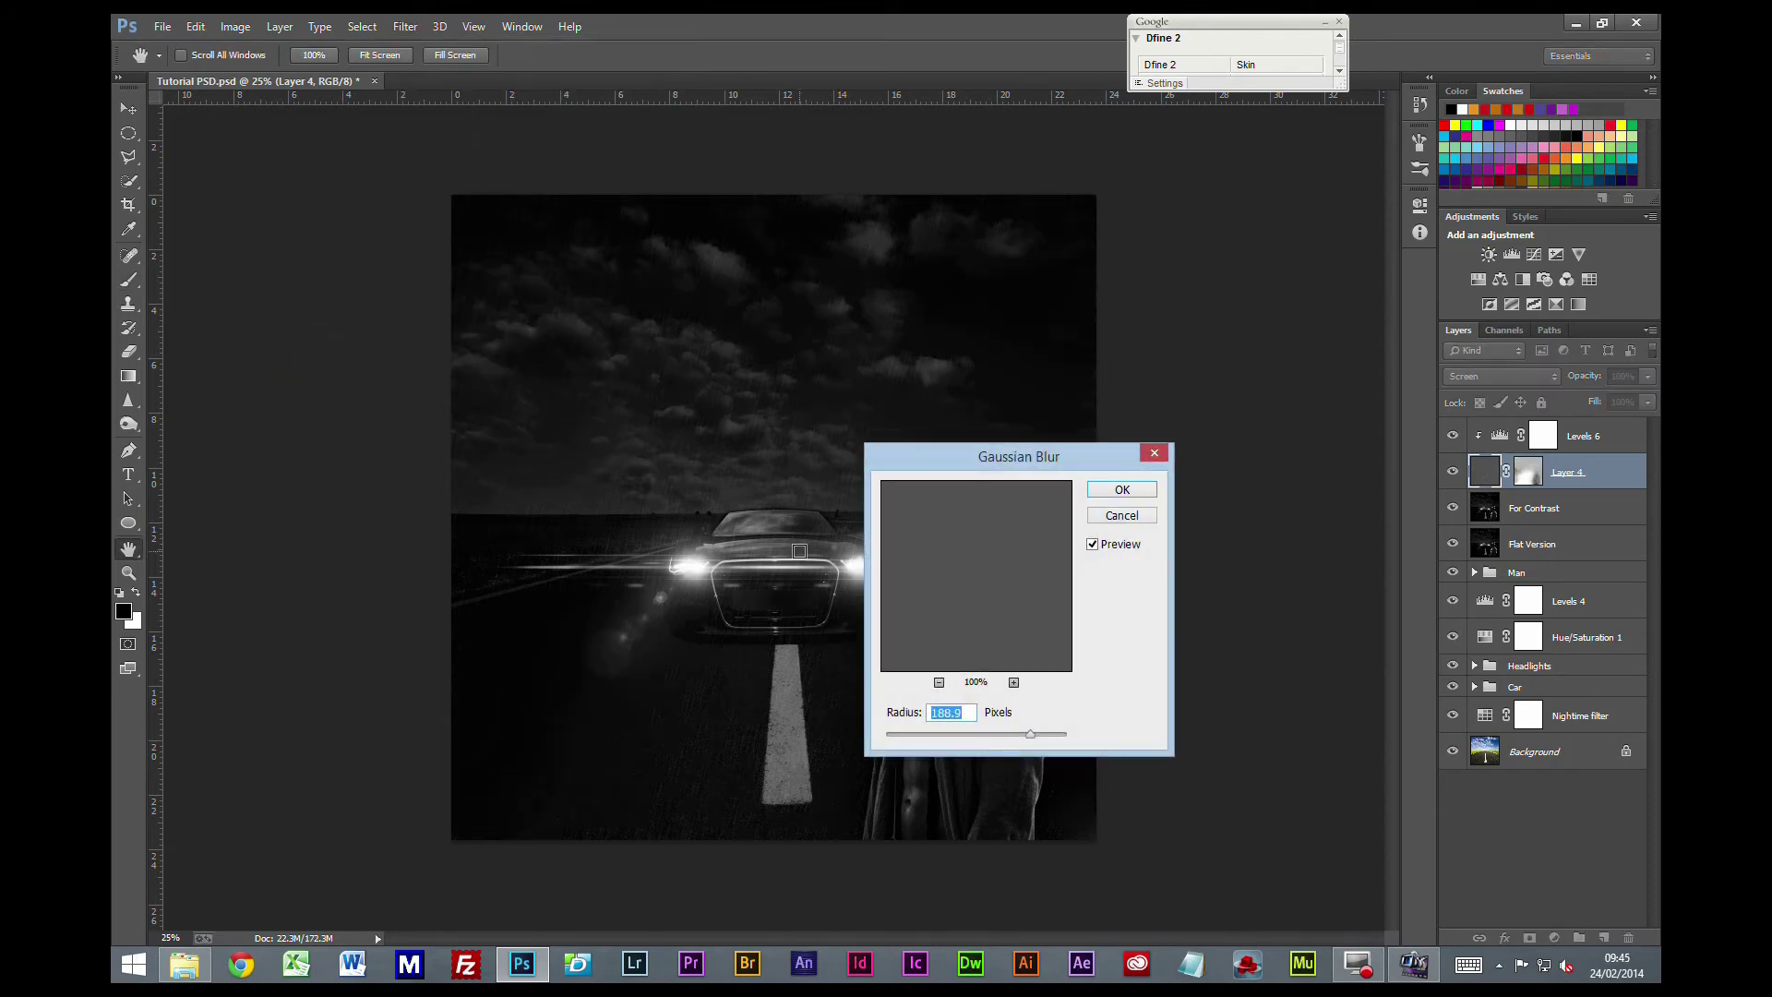
text(2)
click(1122, 490)
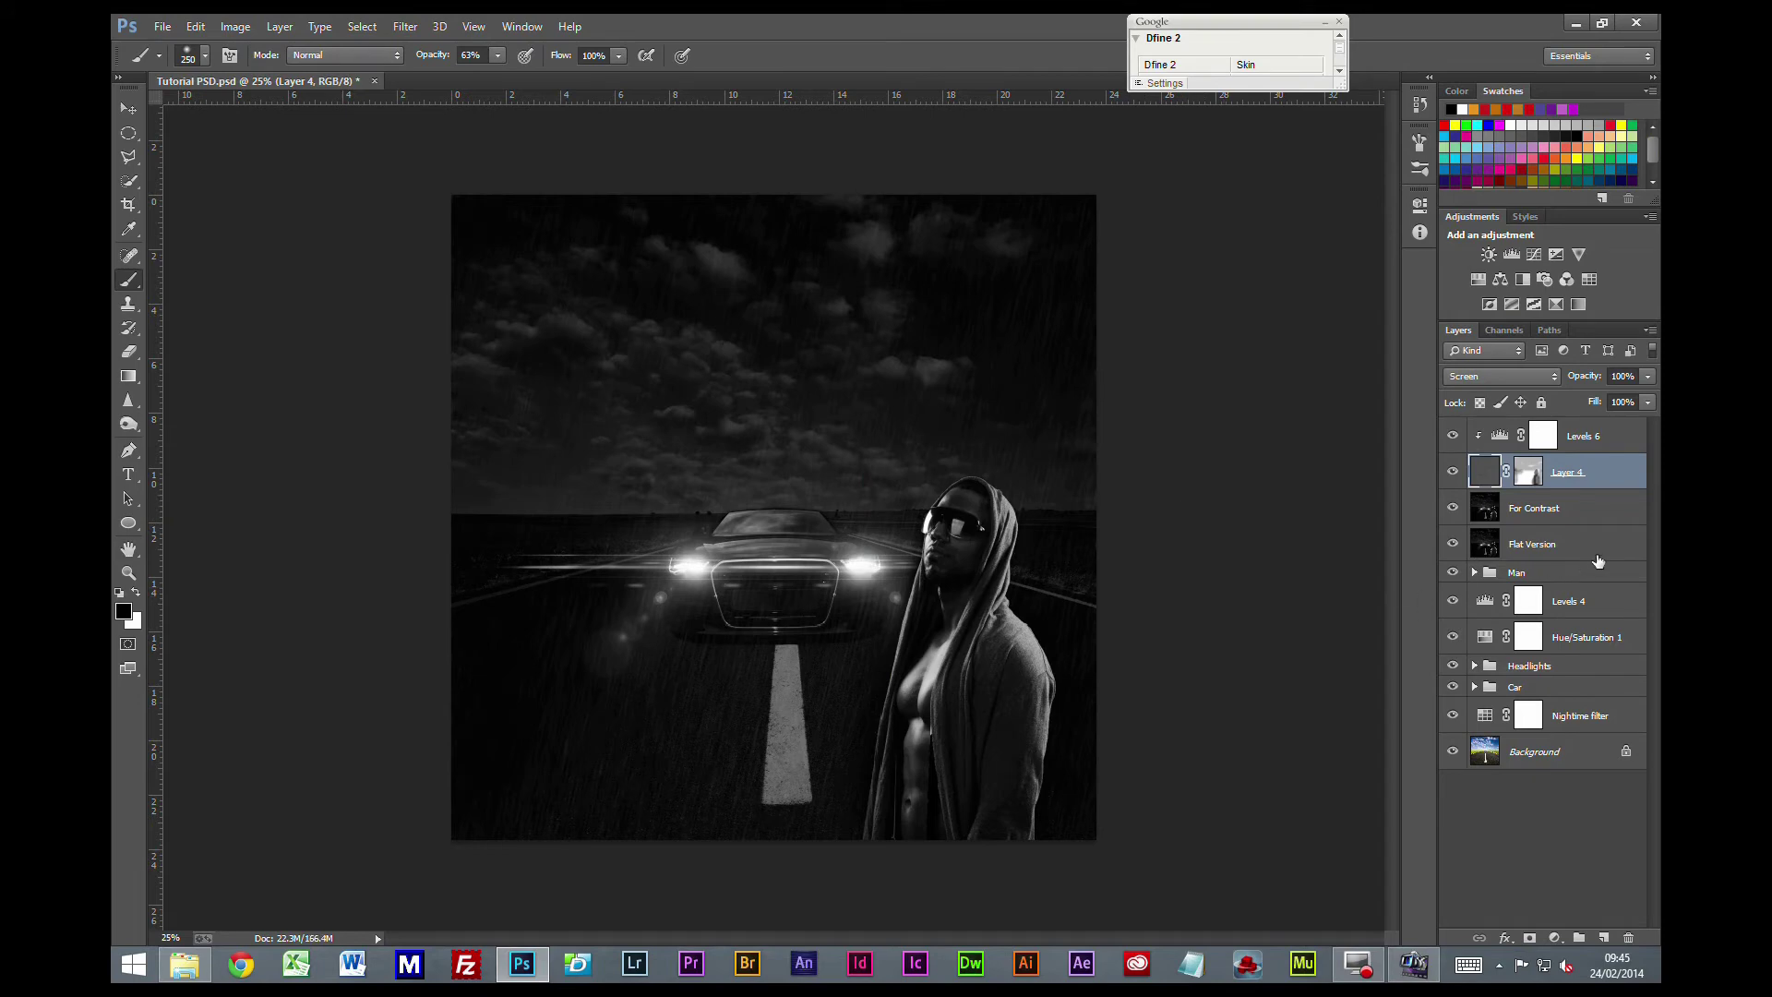
click(1597, 447)
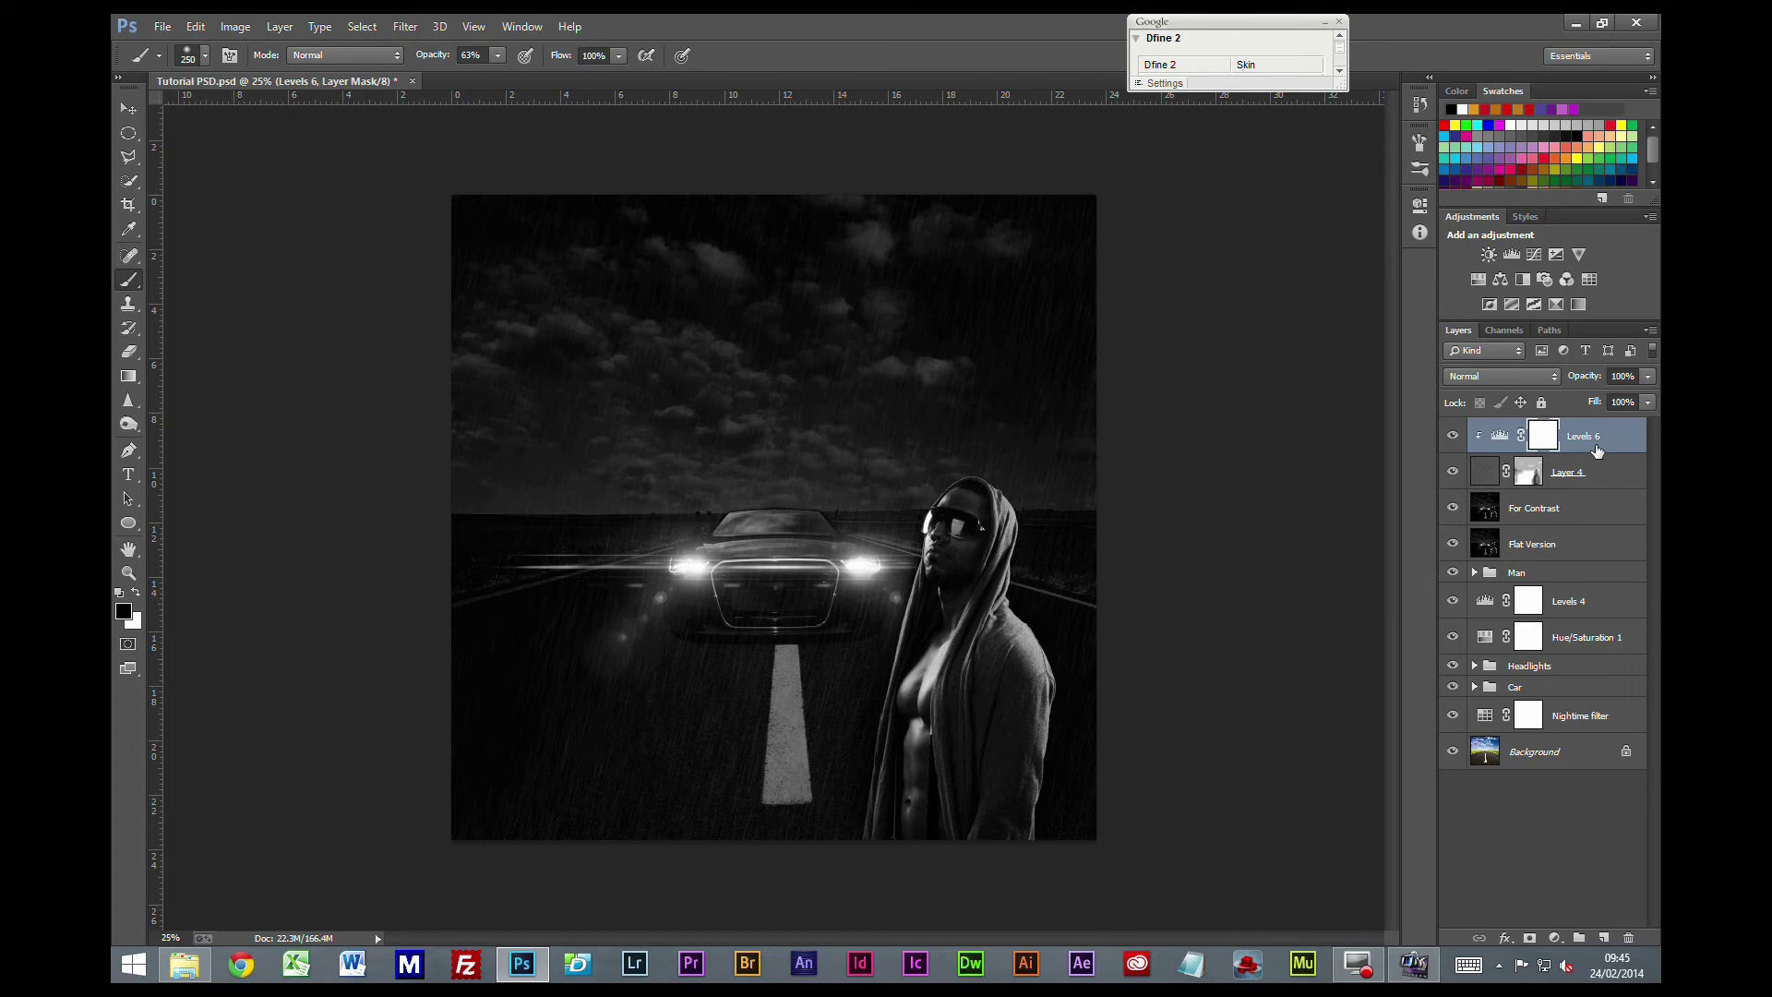
- With a 500 px brush at 23% opacity, lightly paint out rain across the sky on Layer 4's mask
key(bracketright)
key(bracketright)
key(bracketright)
key(2)
key(3)
click(1529, 476)
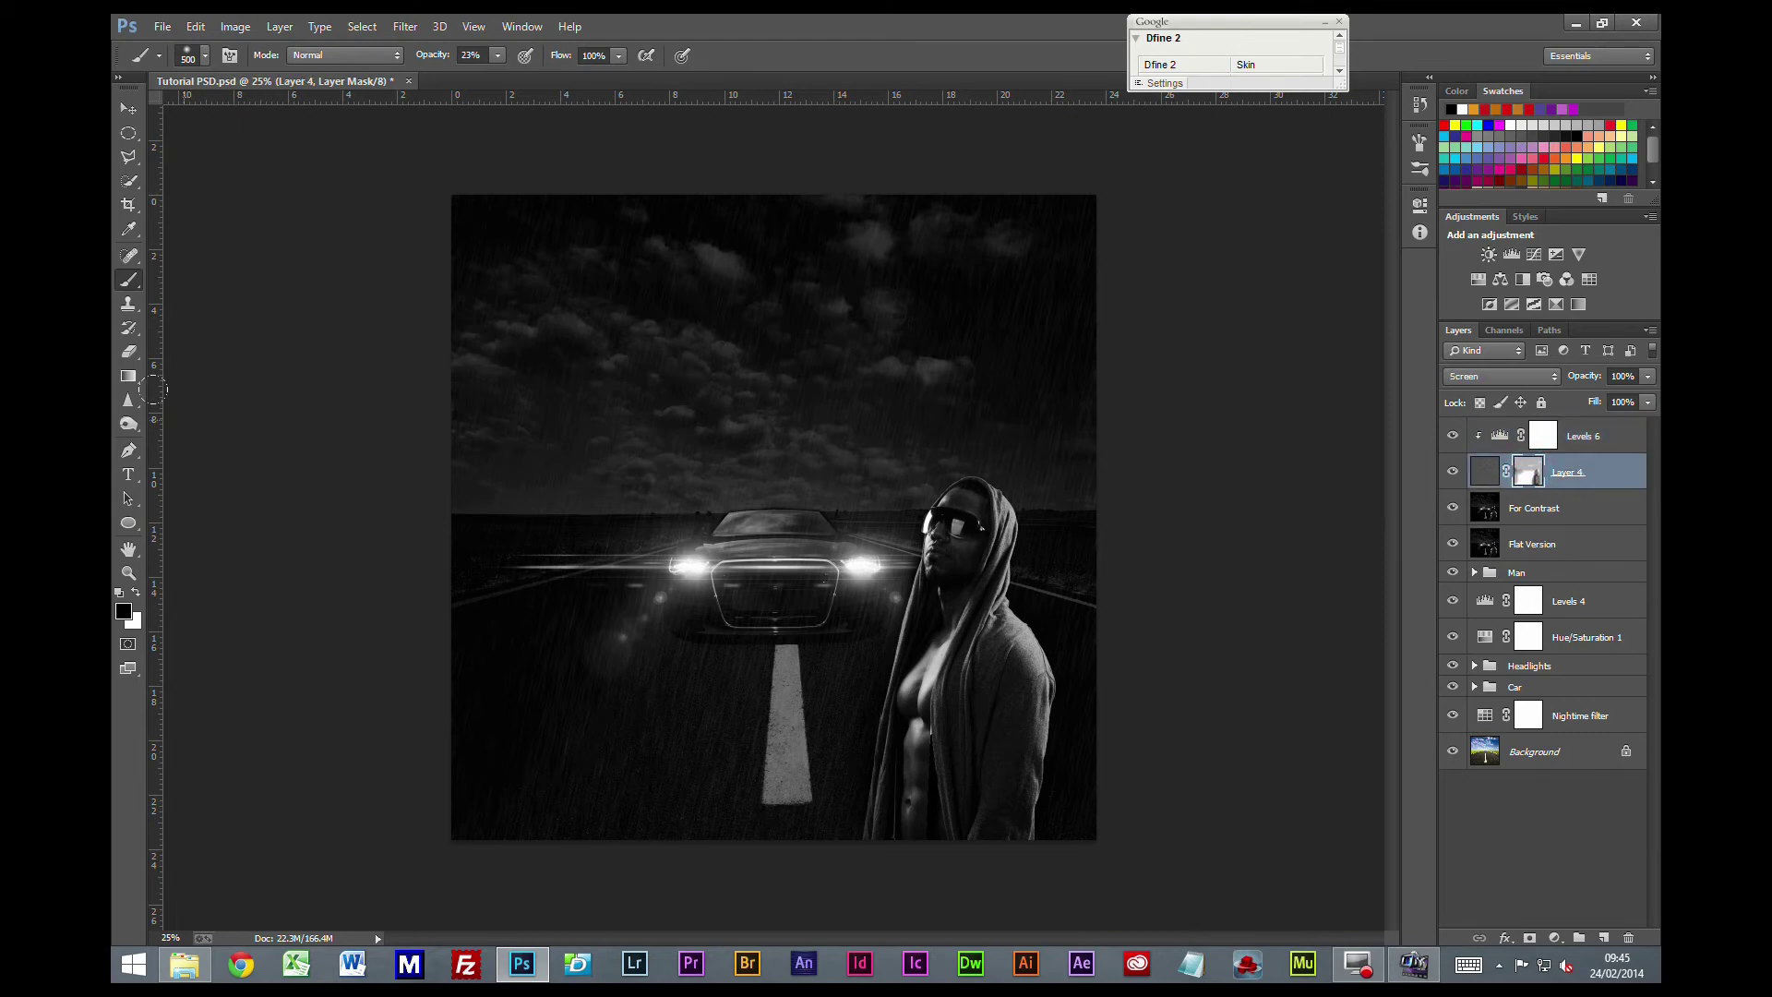
click(613, 348)
mouse_move(441, 398)
mouse_down()
mouse_move(447, 427)
mouse_move(692, 416)
mouse_move(692, 395)
mouse_up()
click(862, 230)
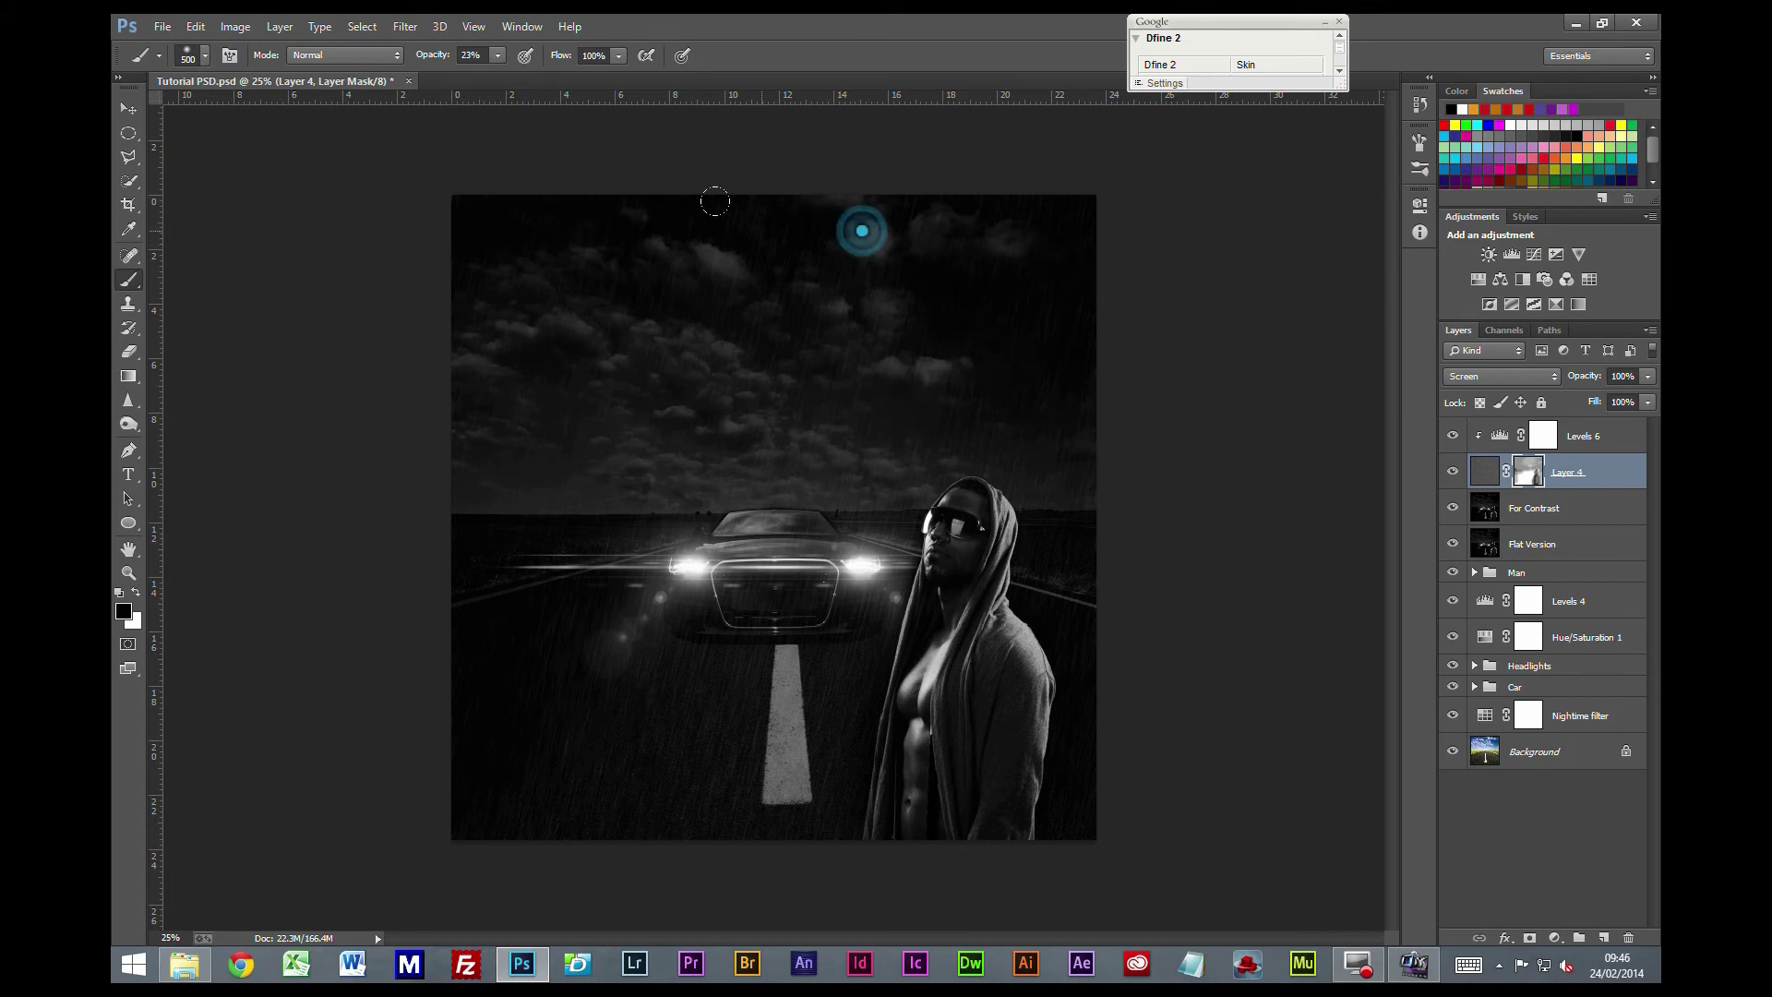
- Split Layer 4's Blend If This Layer shadow slider to 0/21 so dark rain tones fade out
double_click(1631, 474)
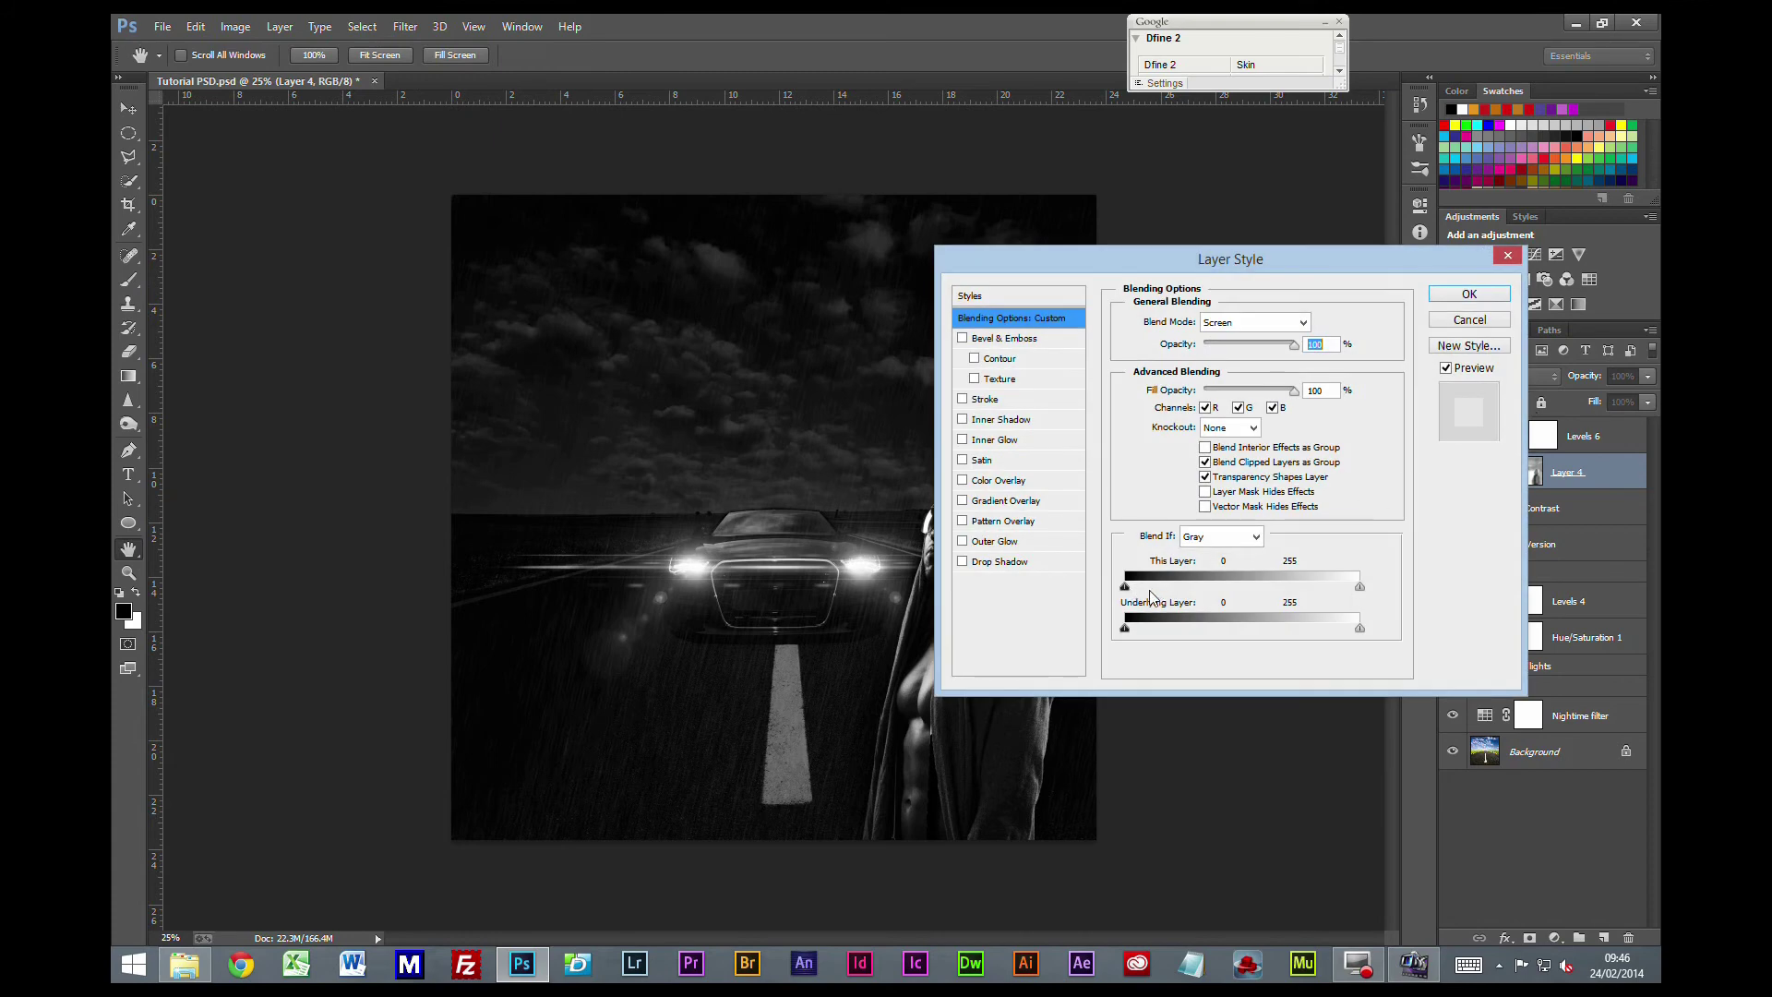
key(alt)
drag(1124, 587, 1130, 587)
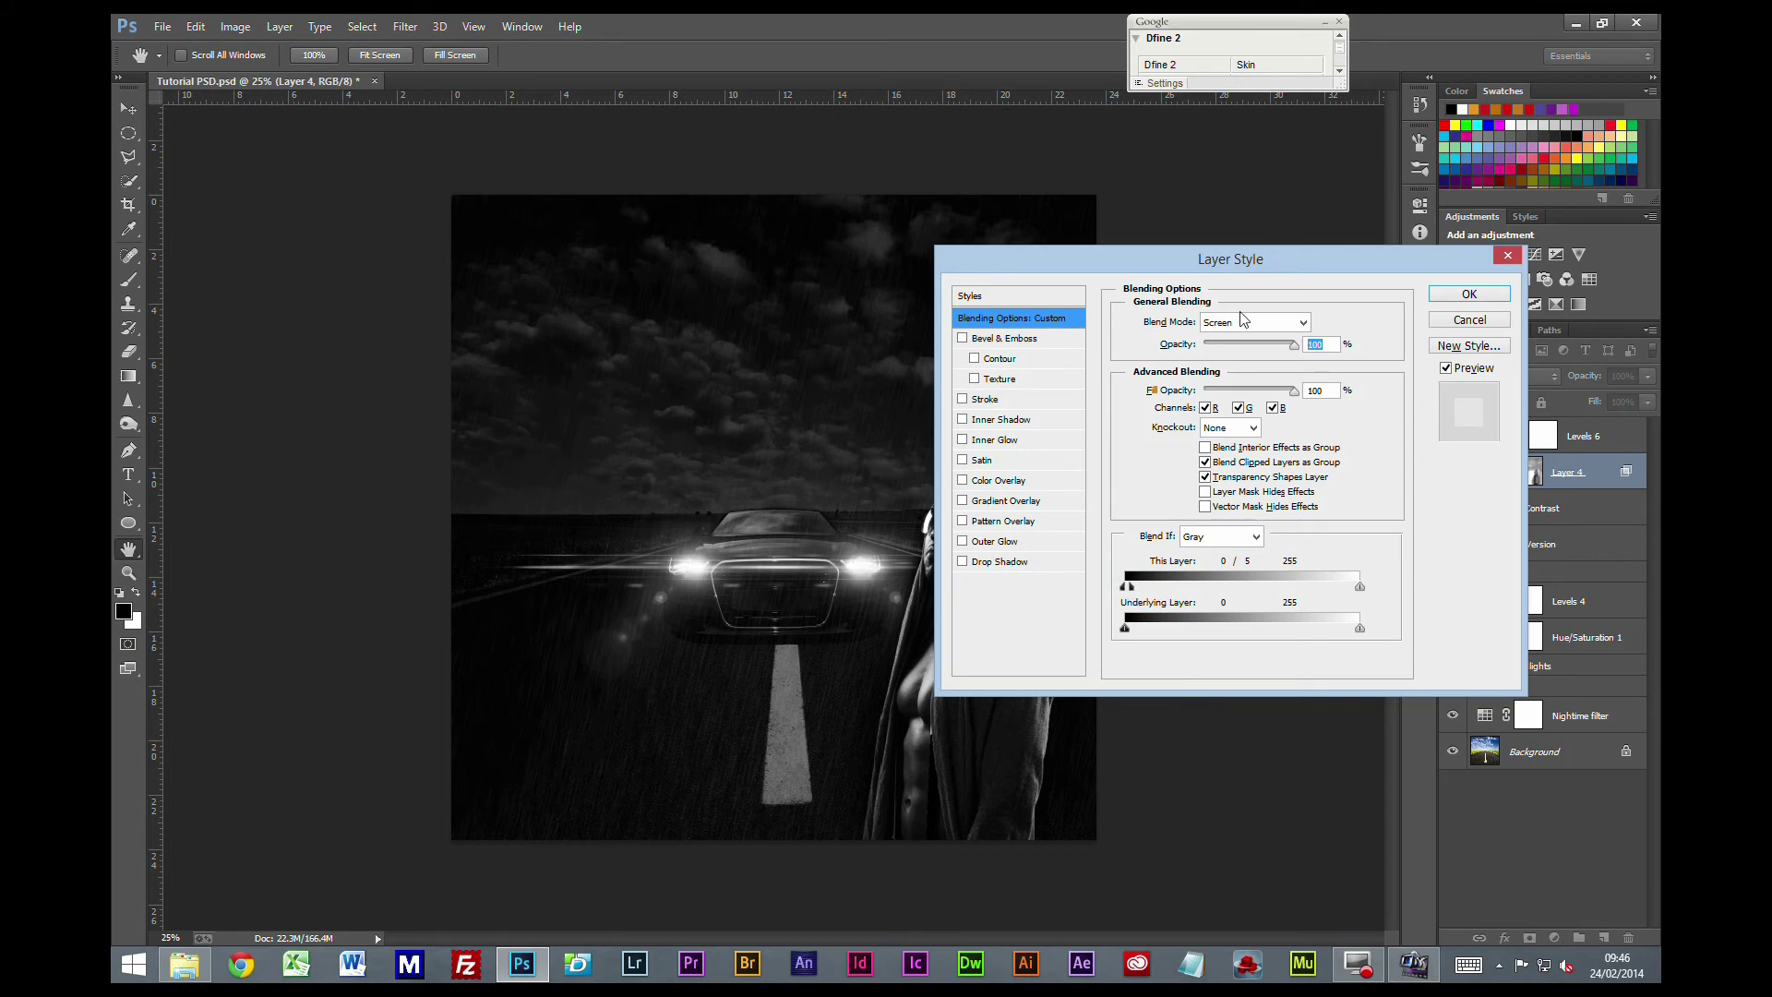
drag(1229, 266, 1387, 238)
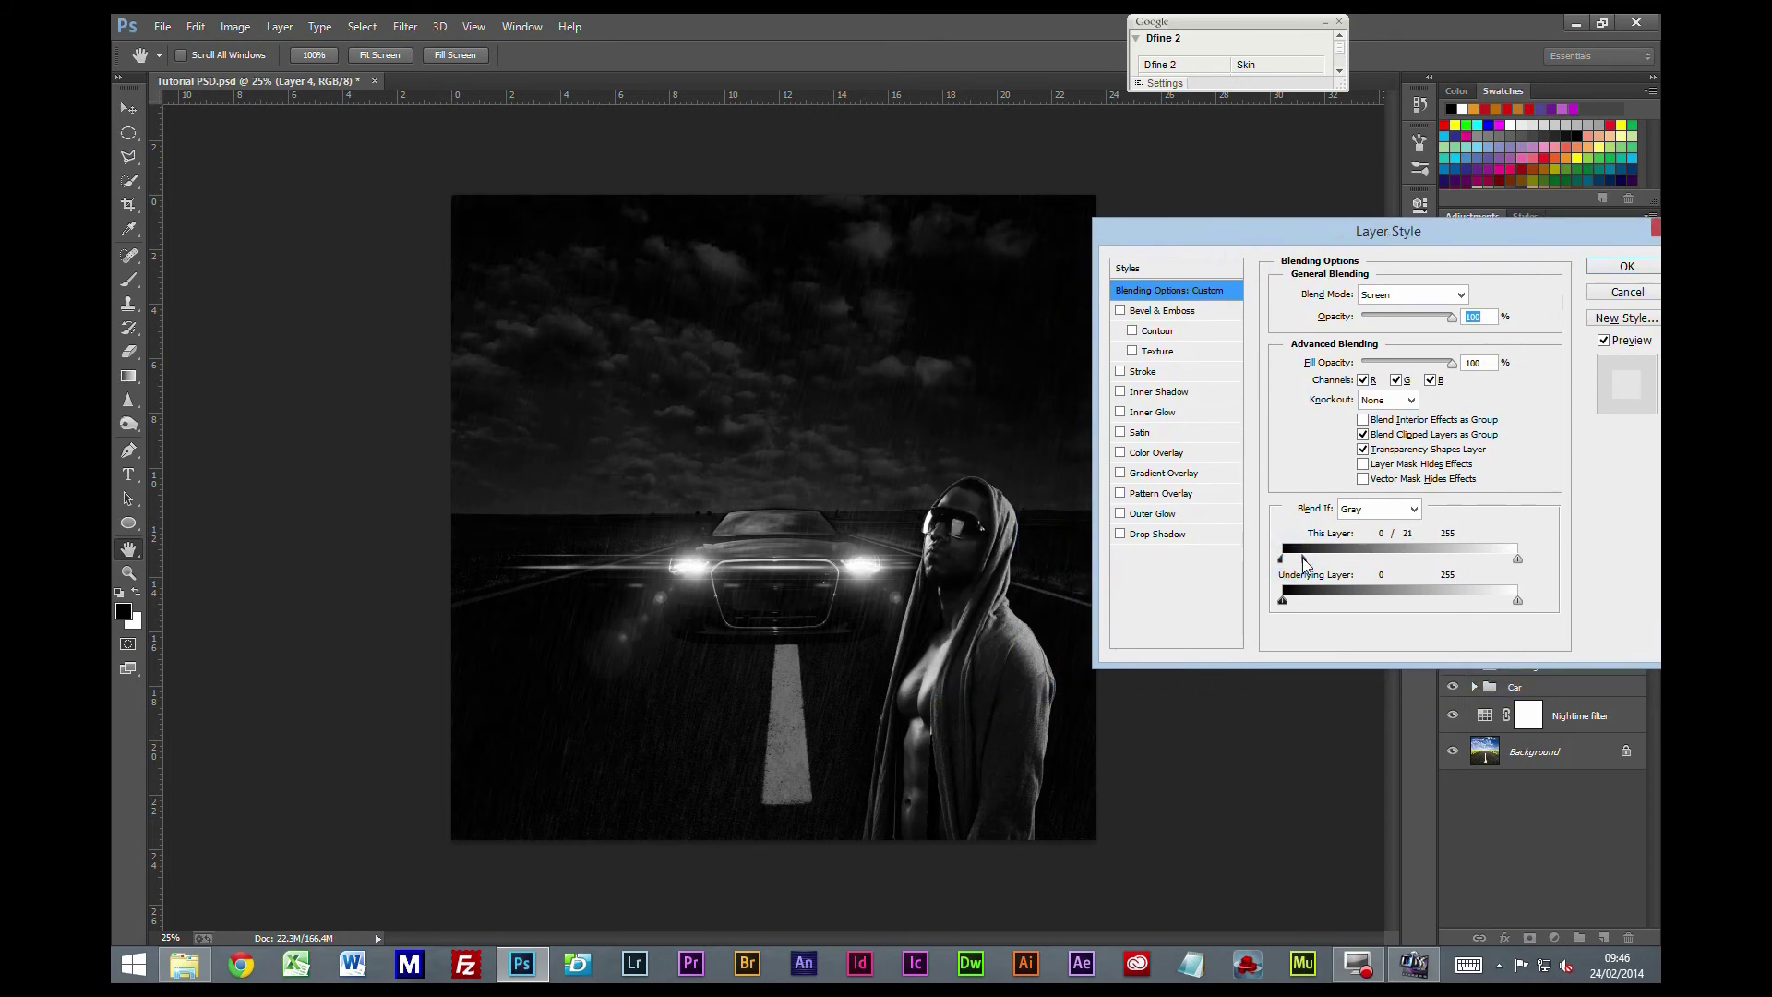
mouse_move(1324, 560)
mouse_down()
mouse_move(1284, 560)
mouse_move(1378, 559)
mouse_move(1299, 561)
mouse_up()
mouse_move(1307, 559)
mouse_down()
mouse_move(1284, 564)
mouse_move(1301, 564)
mouse_up()
drag(1538, 233, 1537, 289)
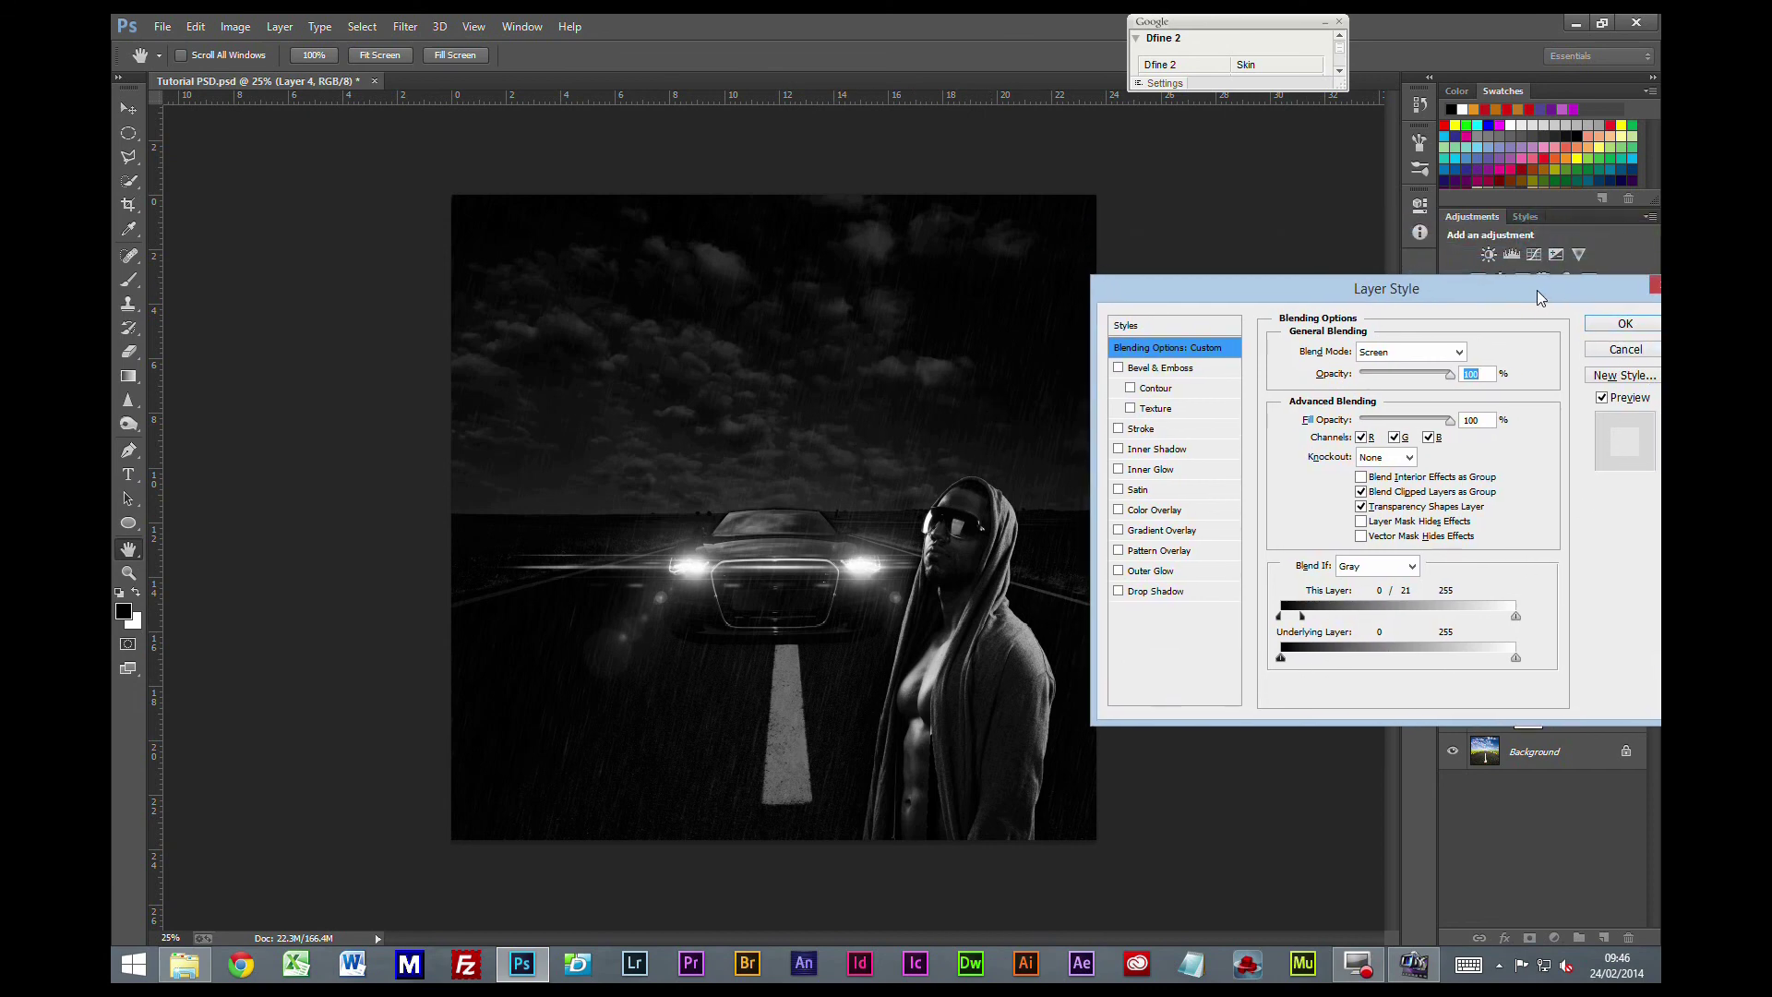
click(1601, 399)
click(1601, 399)
drag(1625, 287, 1506, 287)
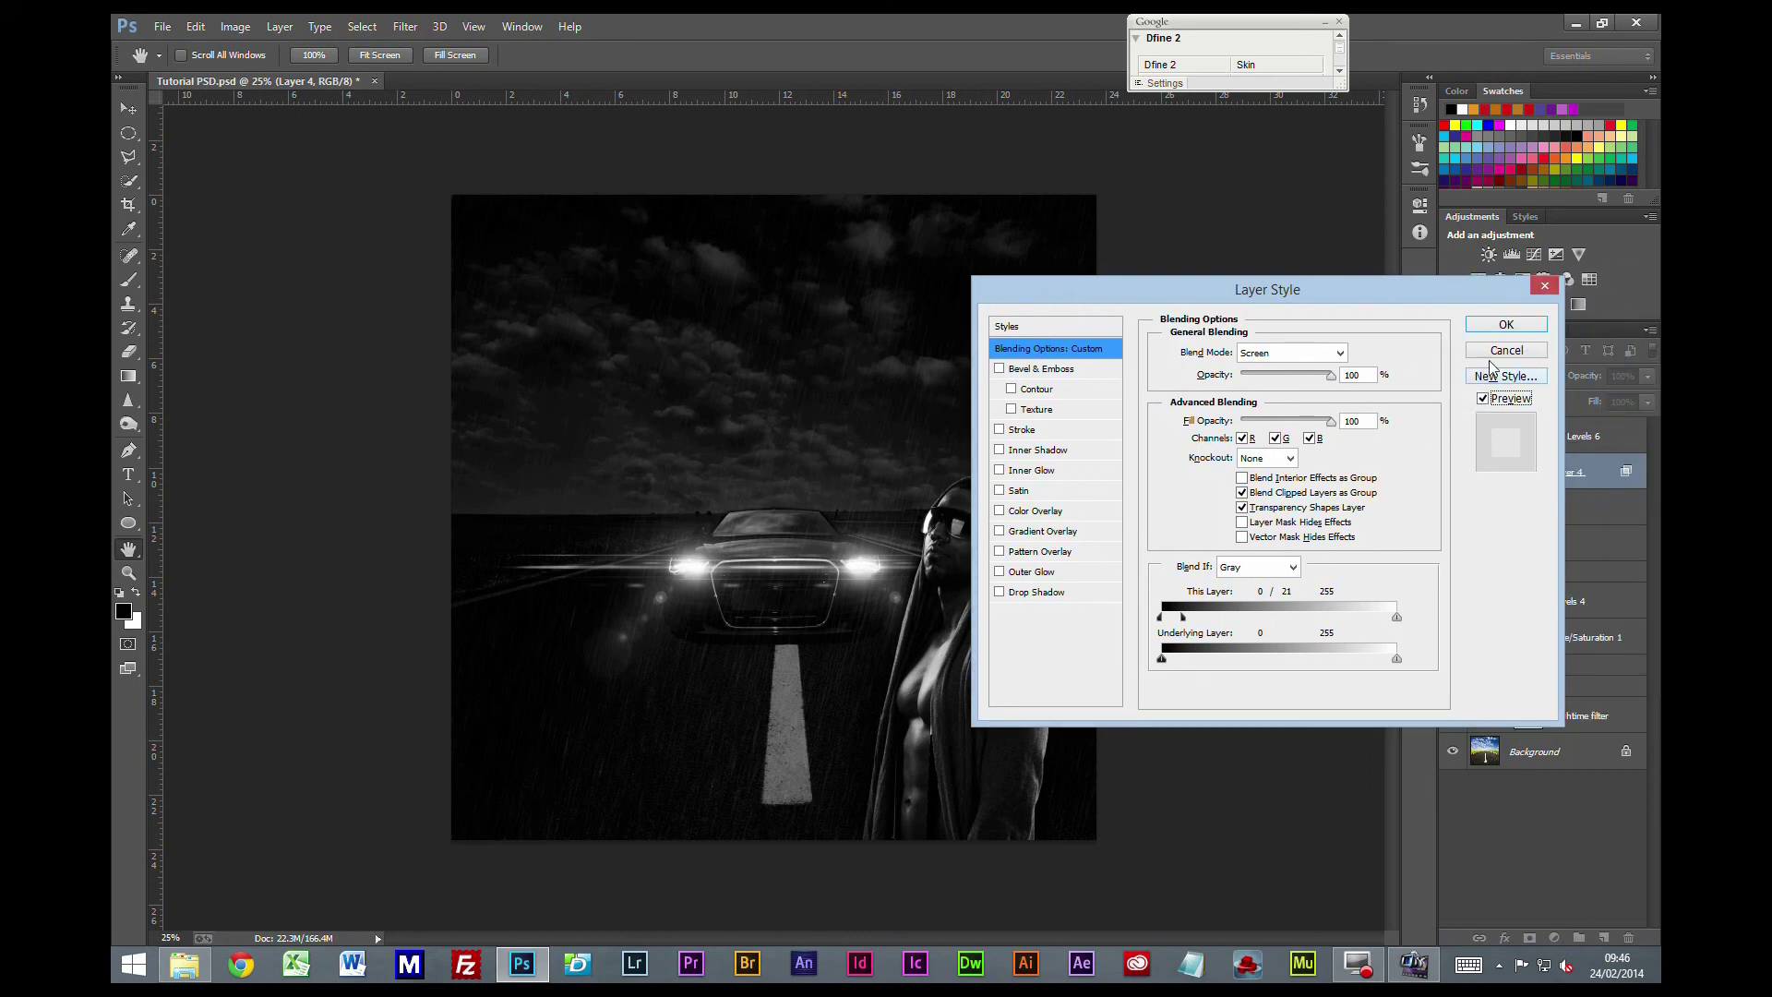
click(1506, 325)
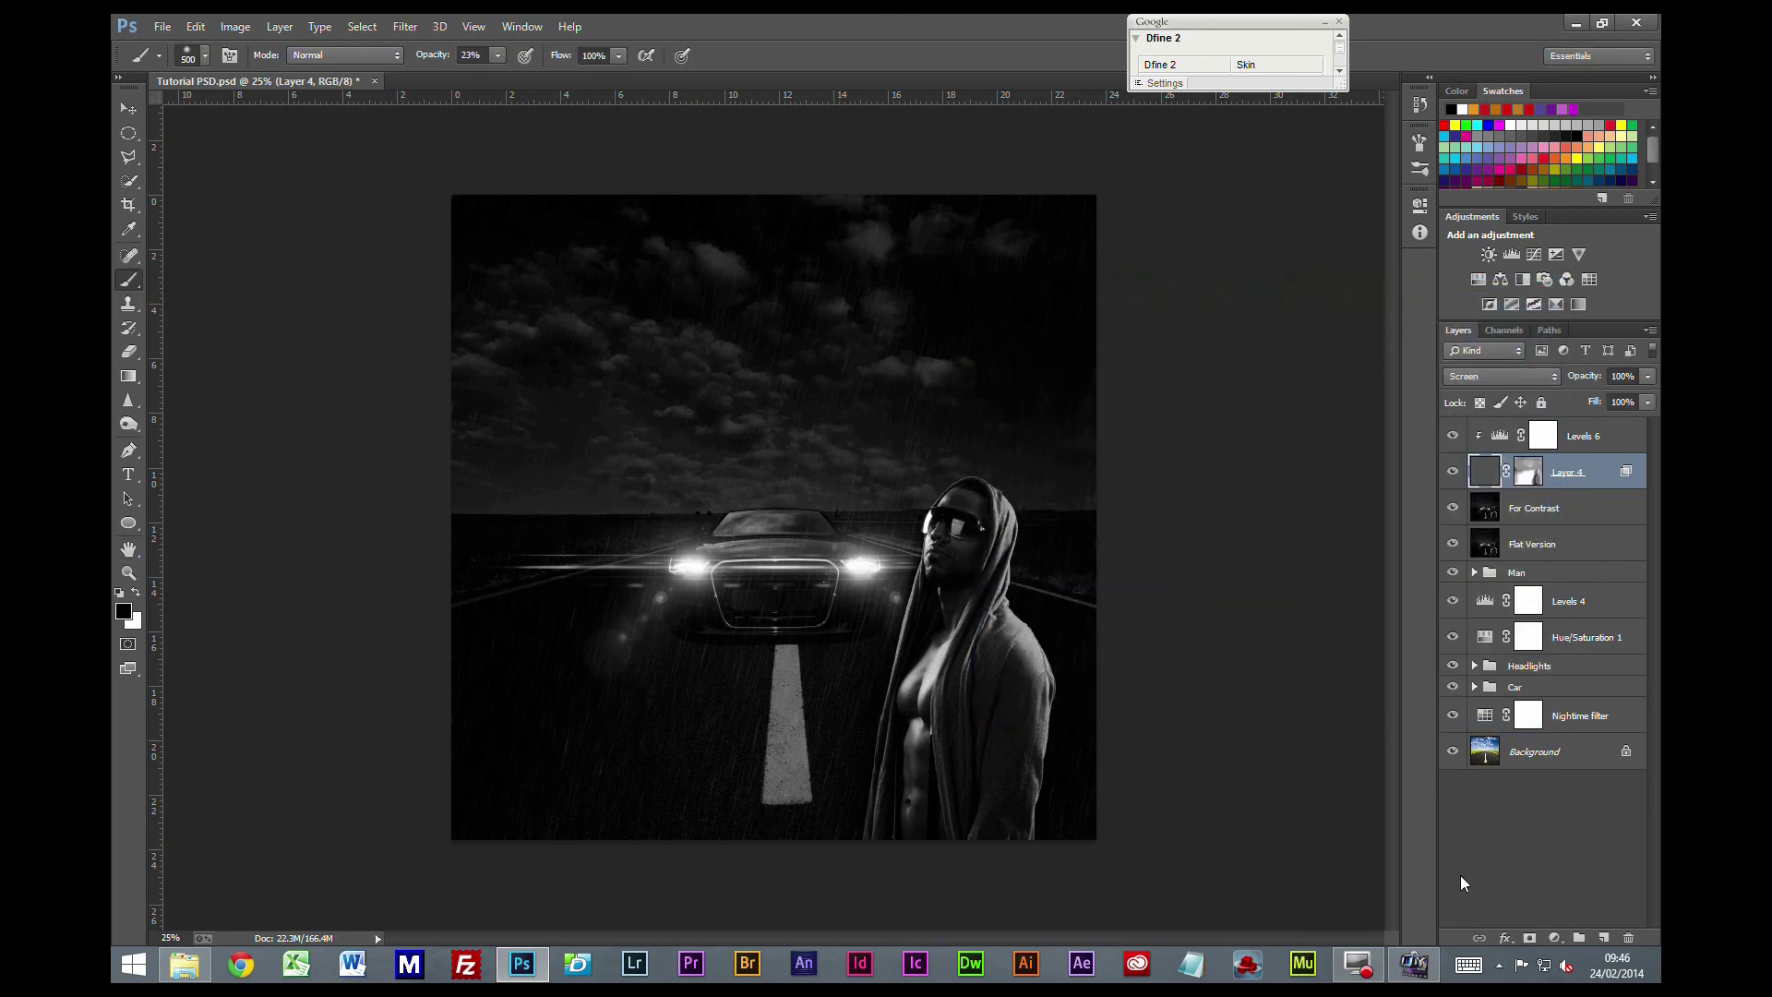